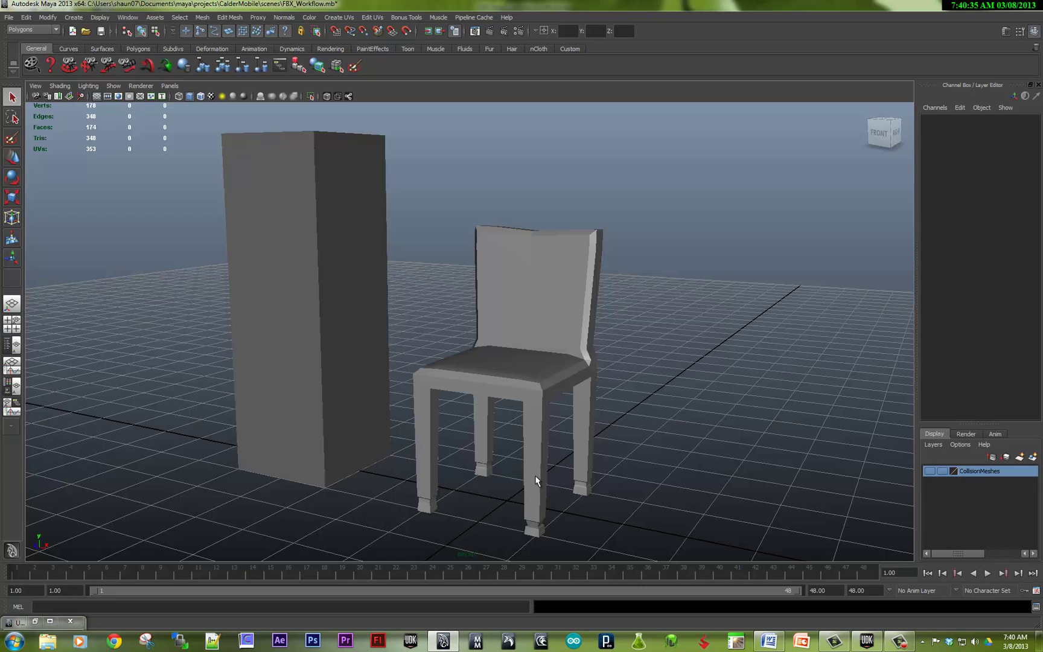
Select the chair, delete its construction history with Alt+Shift+D, and freeze its transformations.
left_click(535, 476)
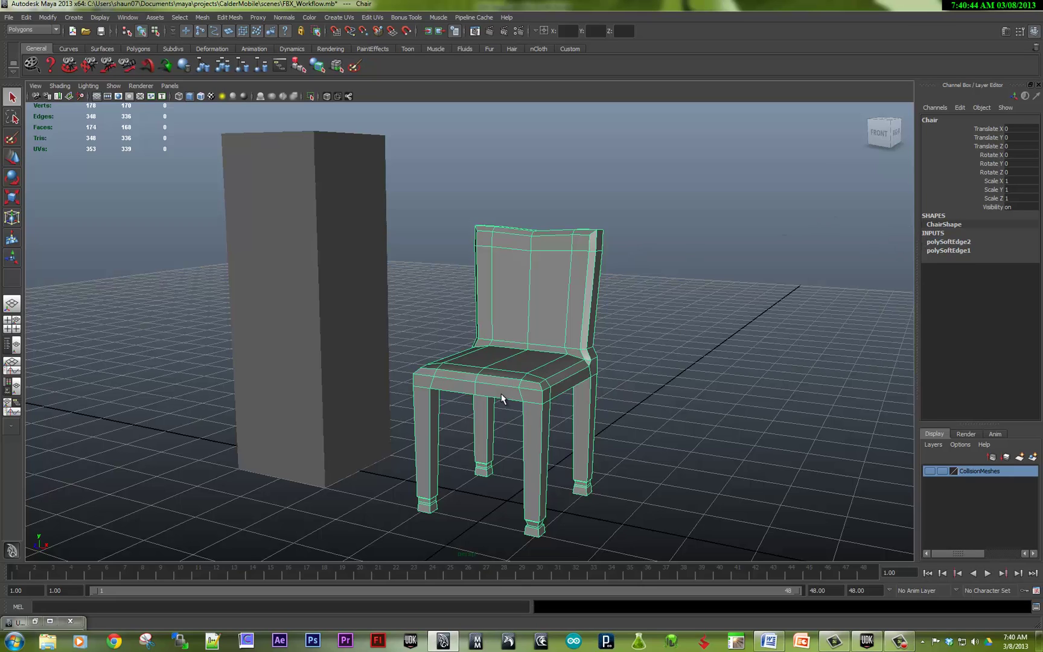
key("alt+shift+d")
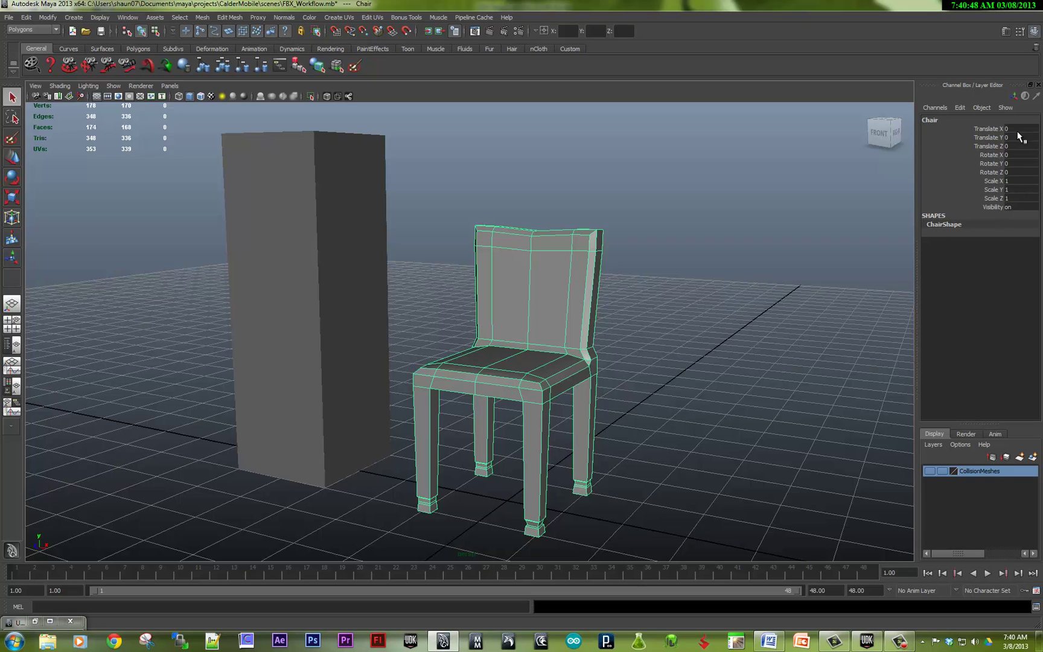
left_click(47, 16)
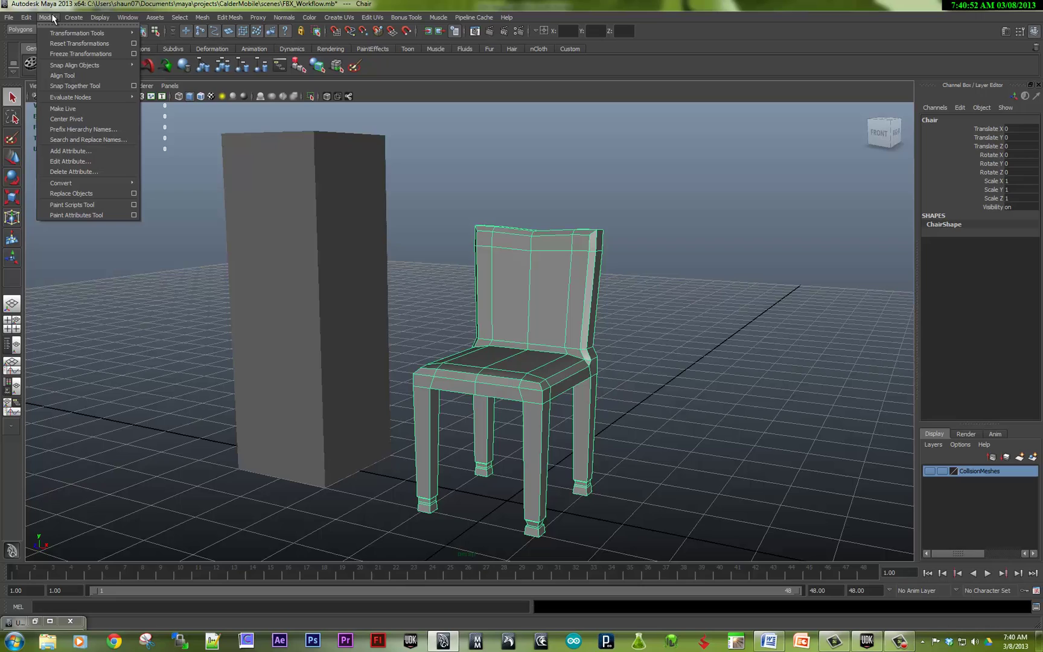
left_click(63, 54)
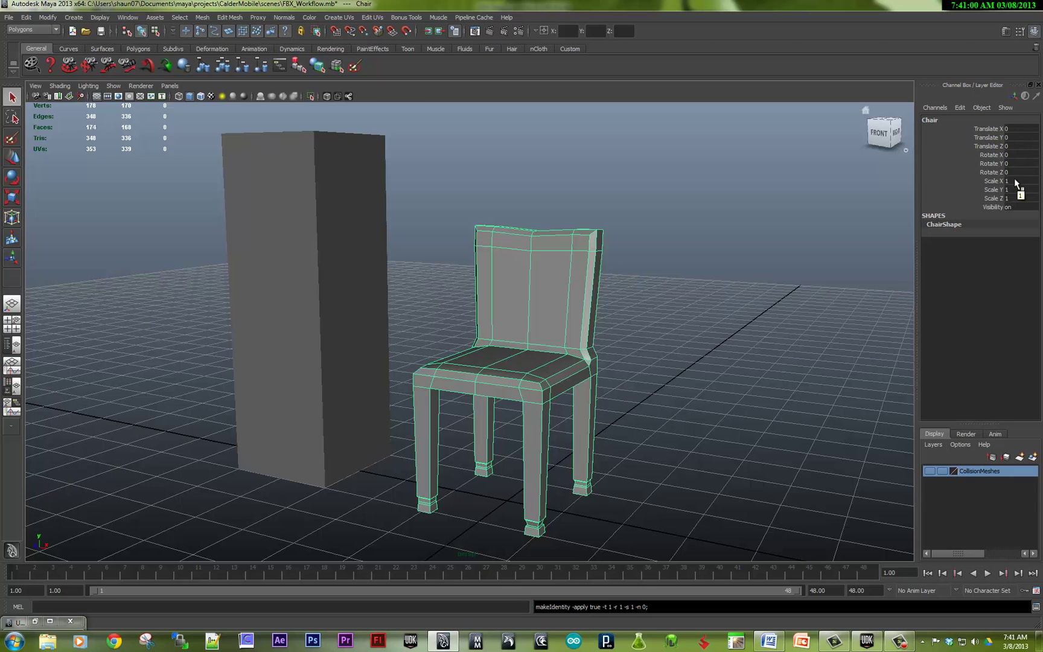
key("r")
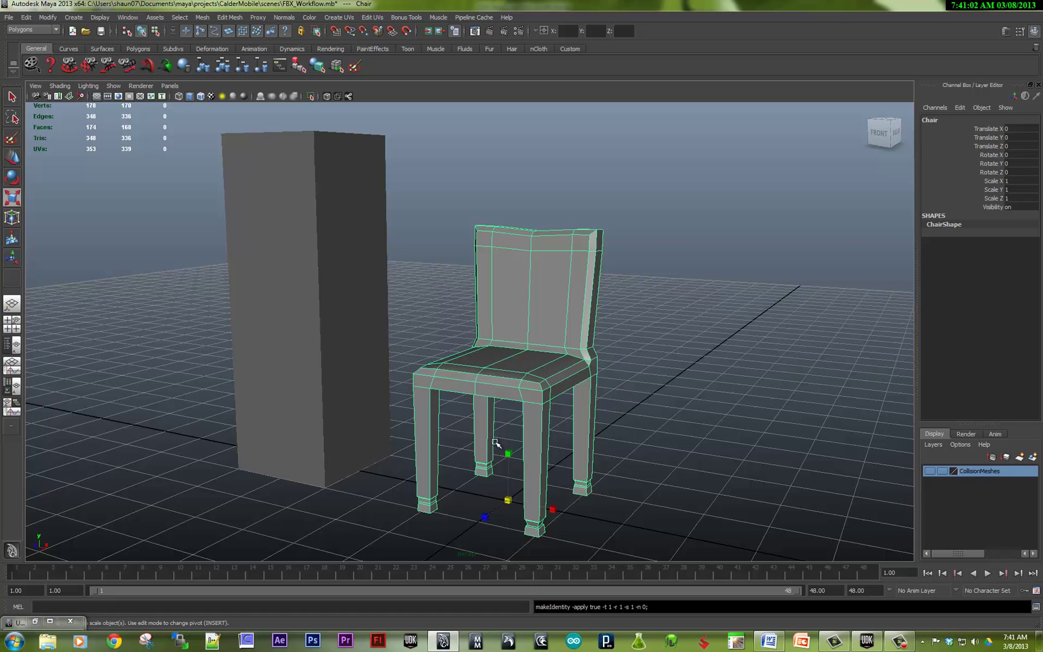
left_click_drag(508, 500, 563, 474)
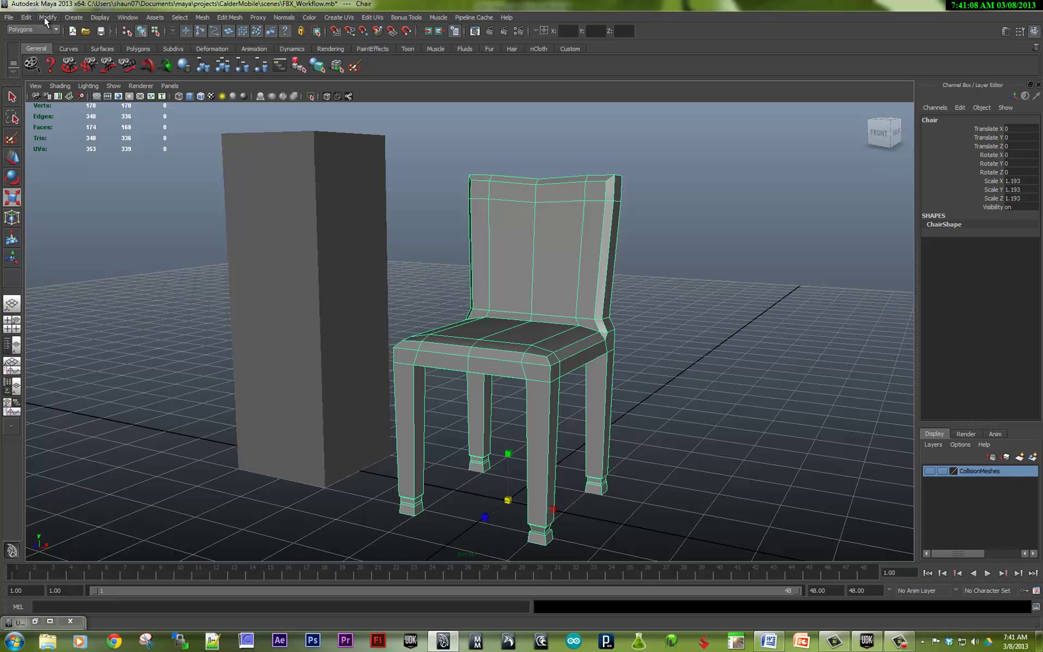
left_click(44, 17)
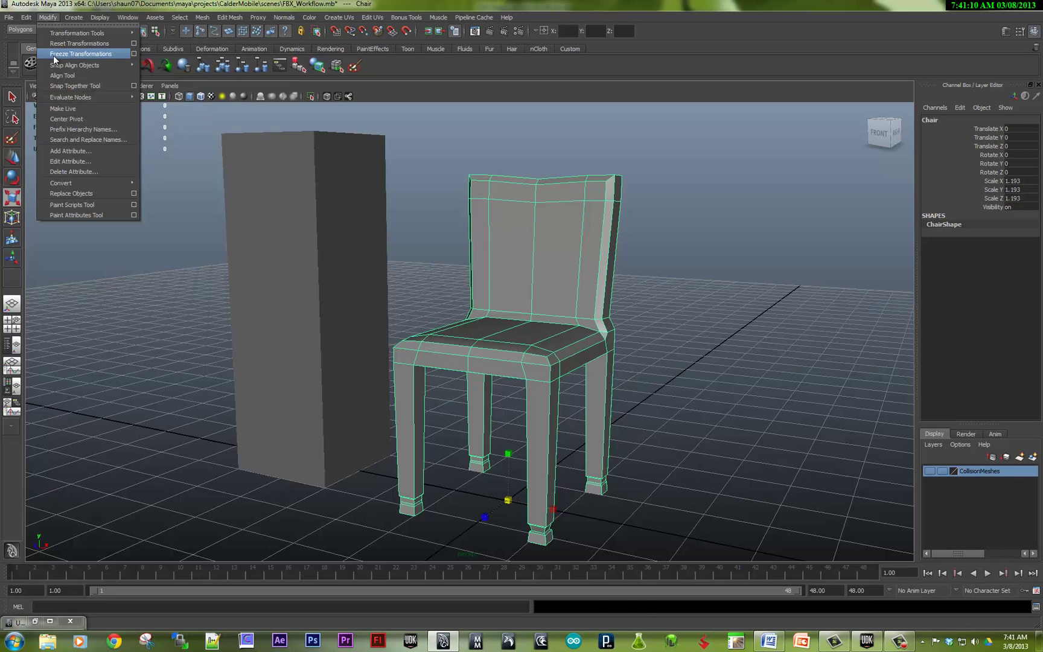
left_click(53, 54)
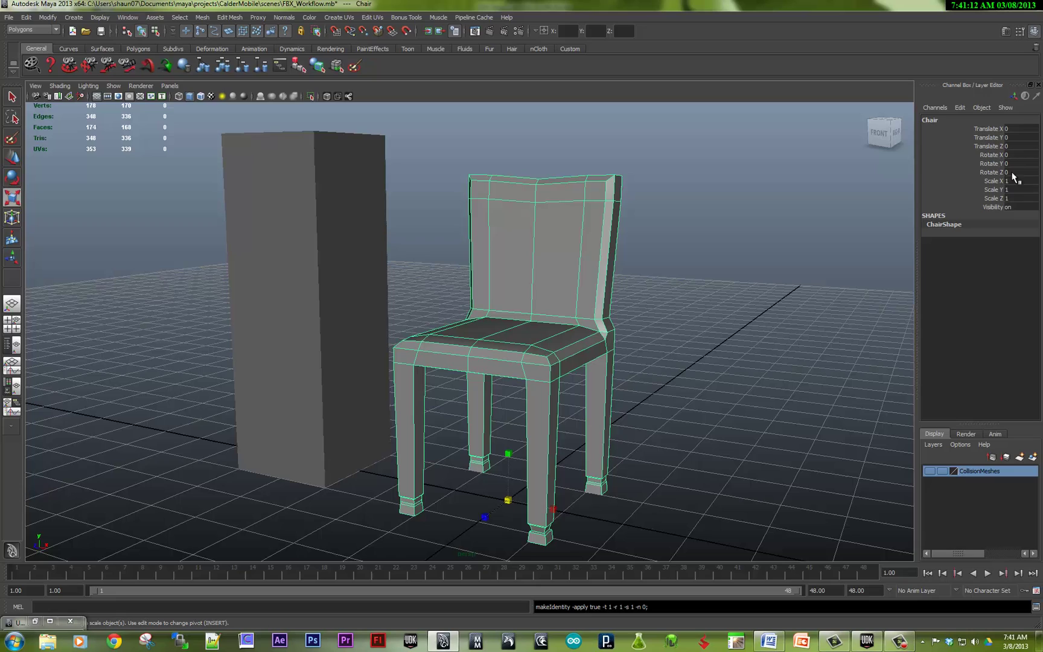
key("ctrl+z")
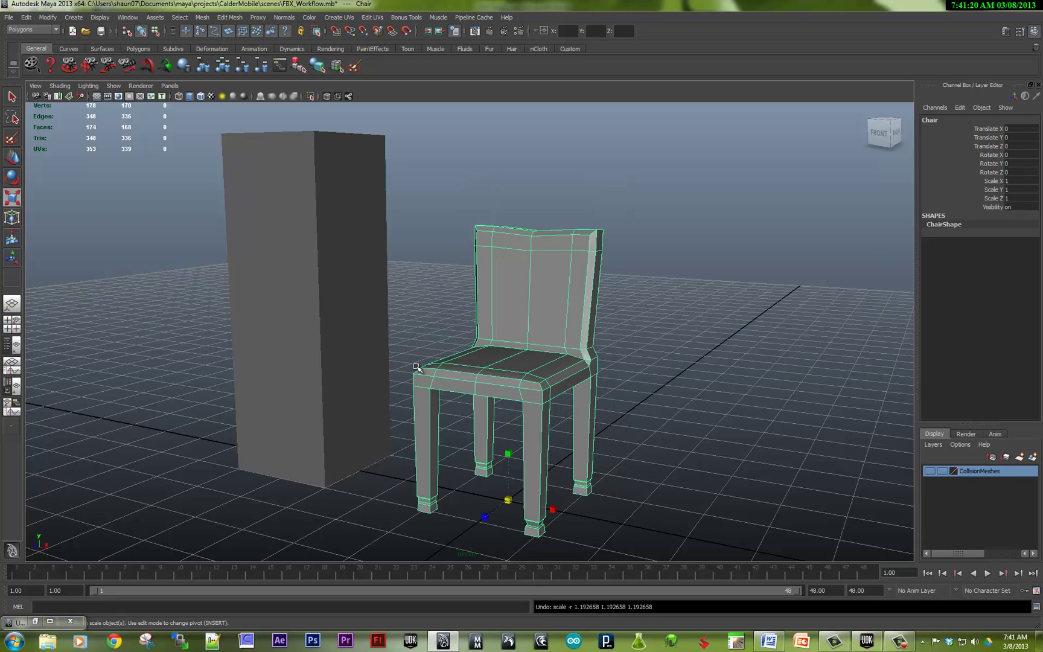
left_click(36, 622)
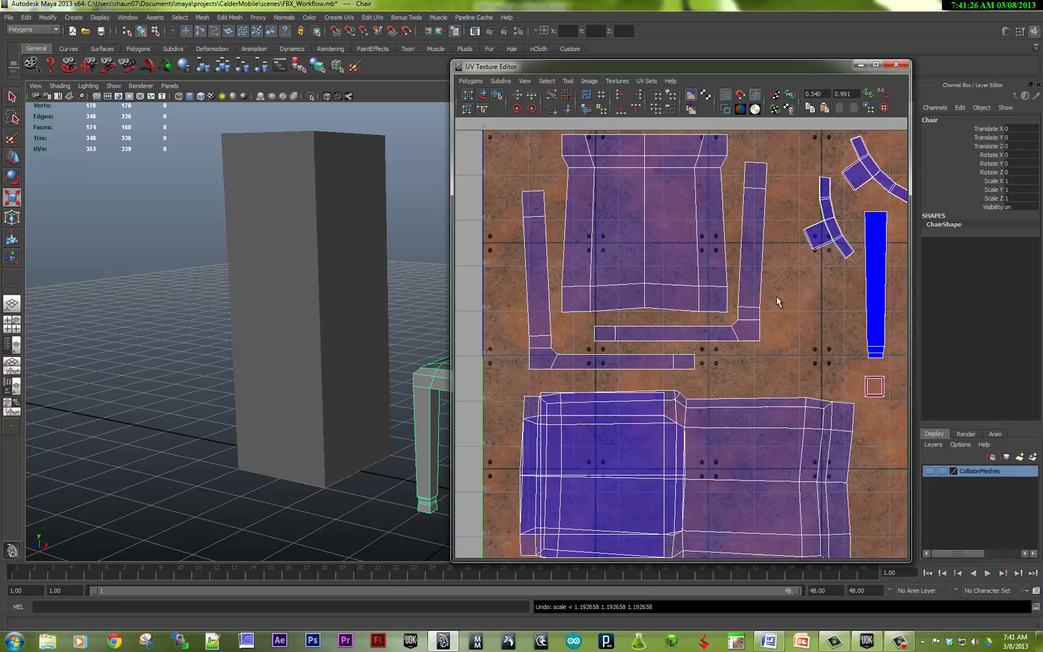
scroll(712, 291, "down", 1)
scroll(682, 291, "down", 1)
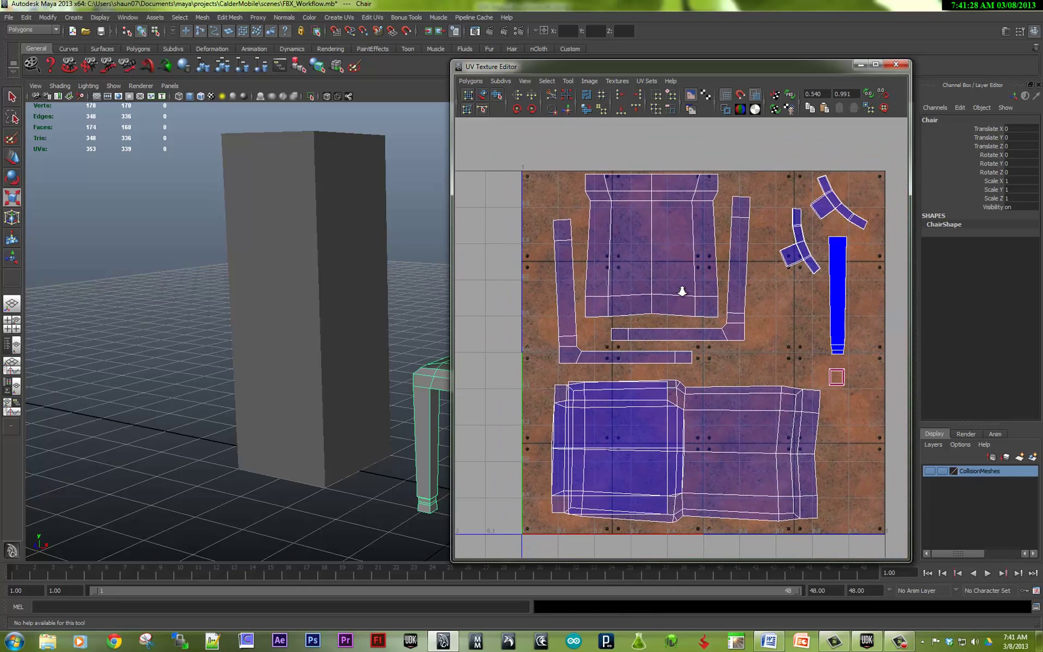
left_click(753, 95)
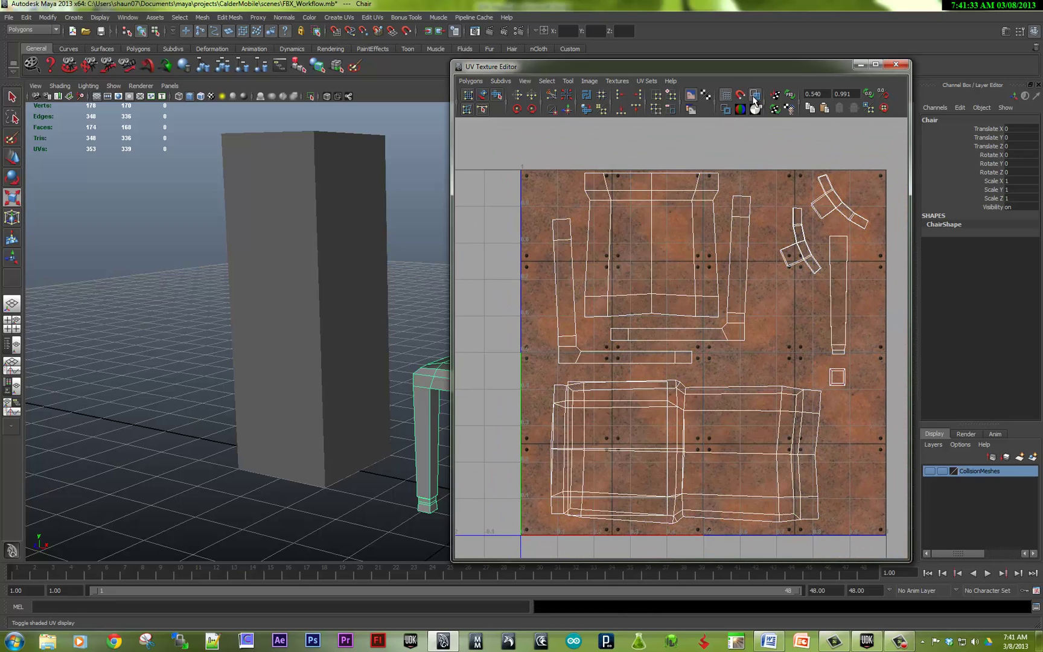
left_click(753, 95)
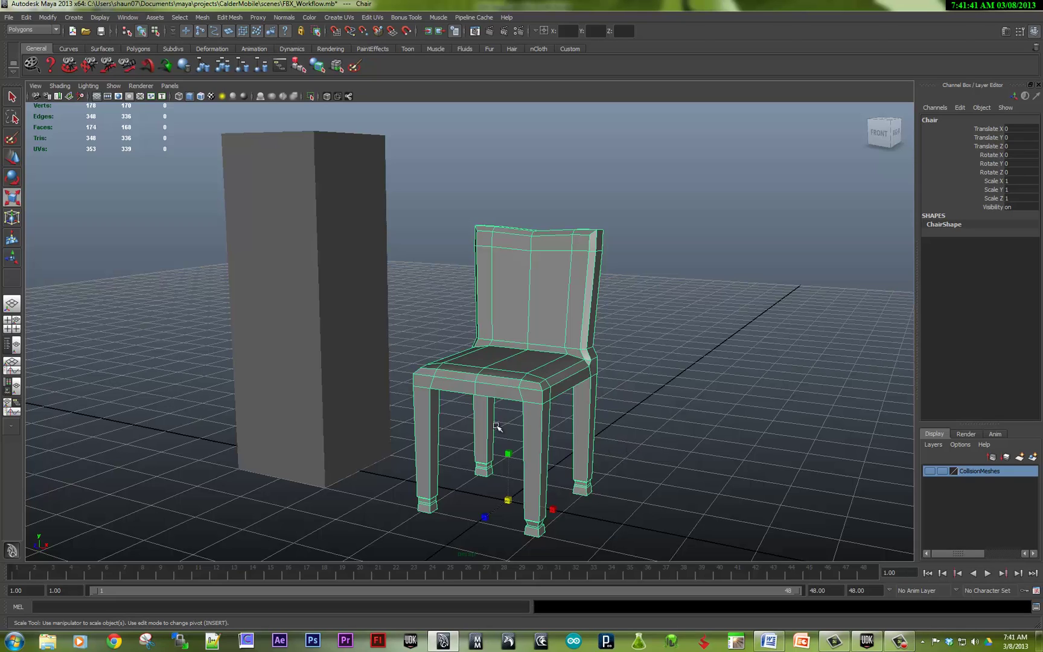
key("6")
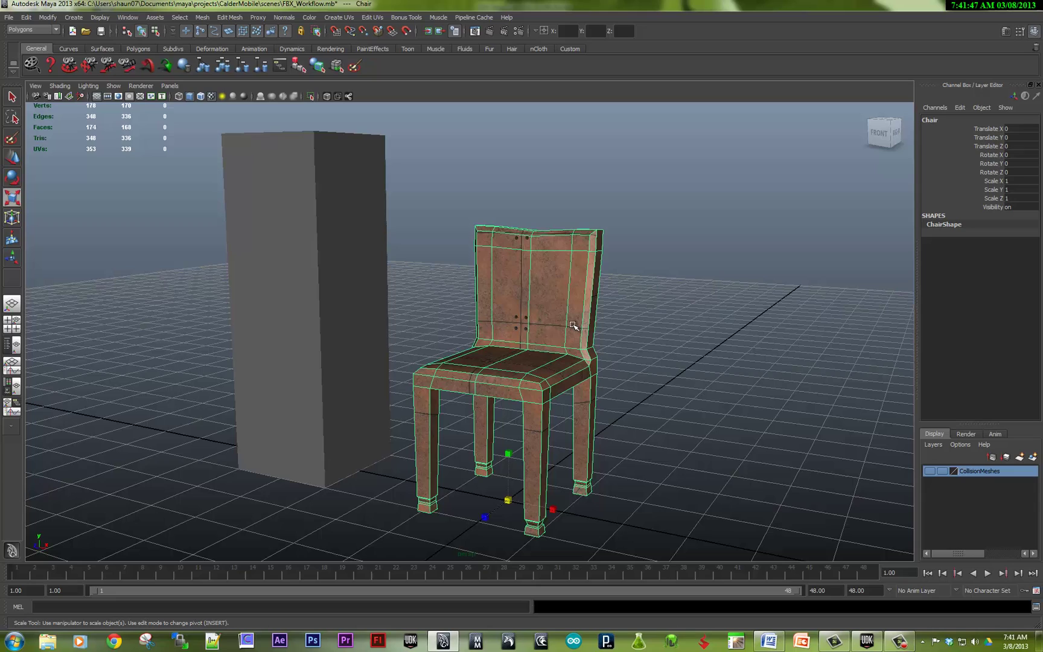
left_click(654, 317)
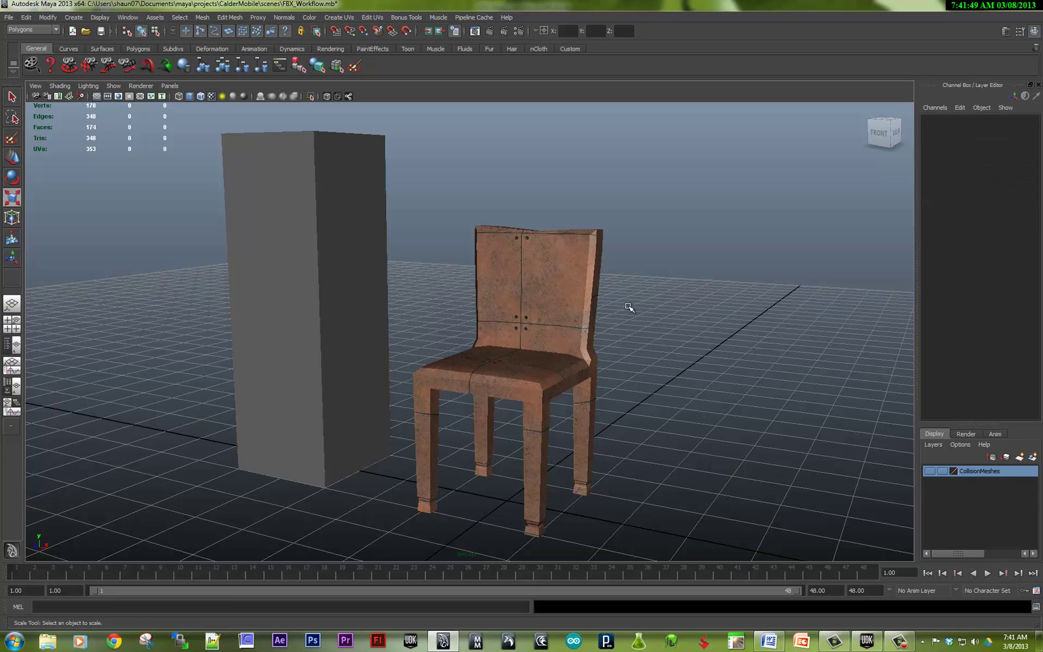
key("5")
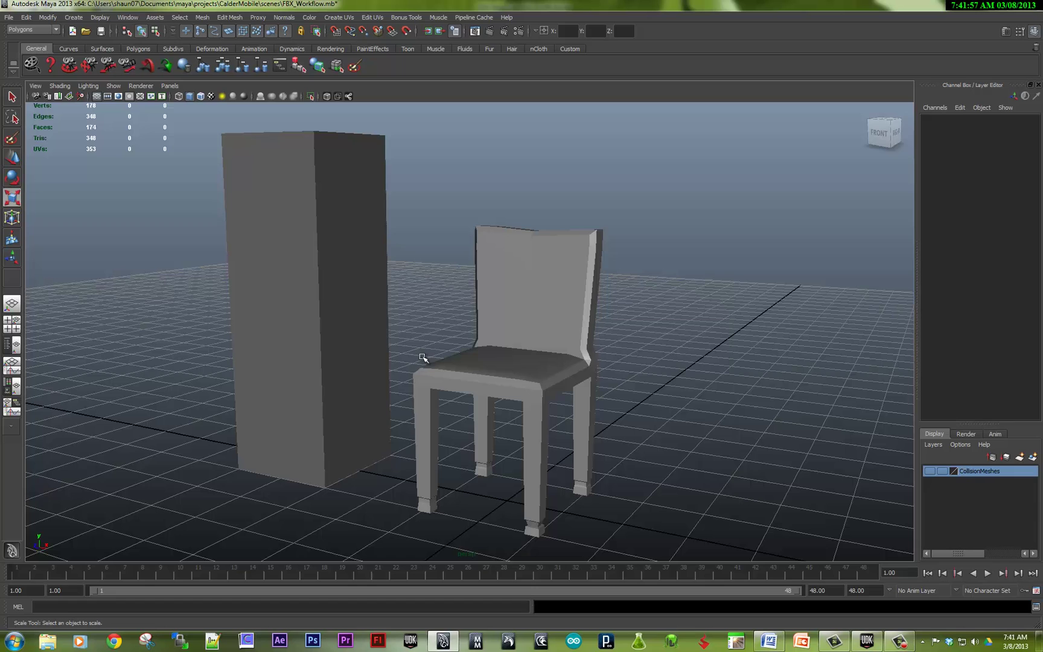
Reframe the chair and browse Create > Sets to locate the SoftChairEdge quick select set.
right_click_drag(396, 326, 508, 329, "alt")
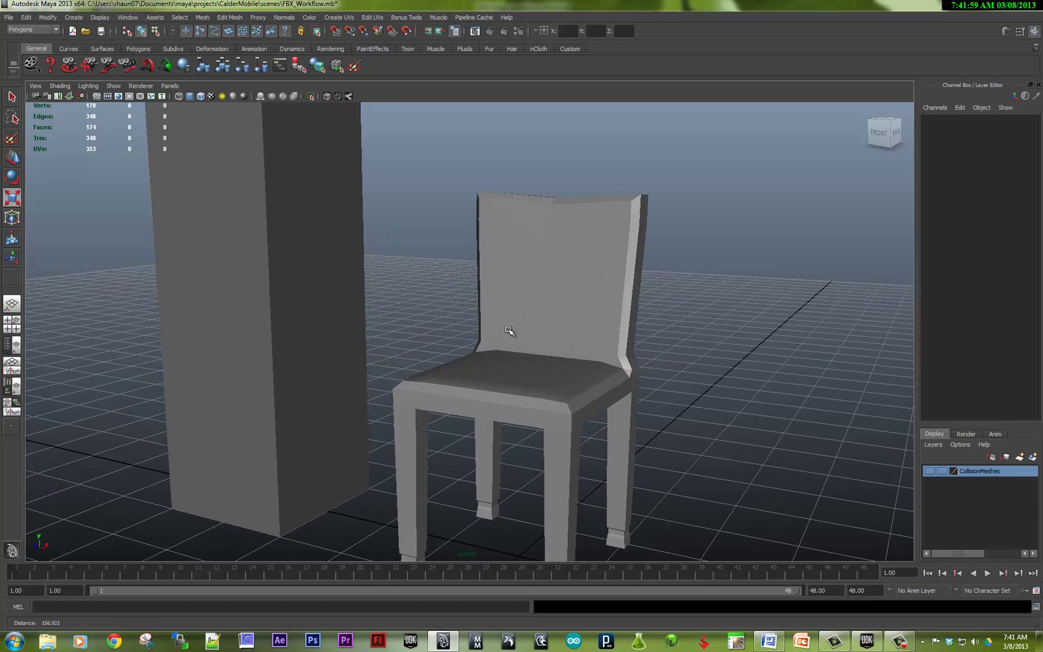
middle_click_drag(499, 342, 495, 345, "alt")
key("r")
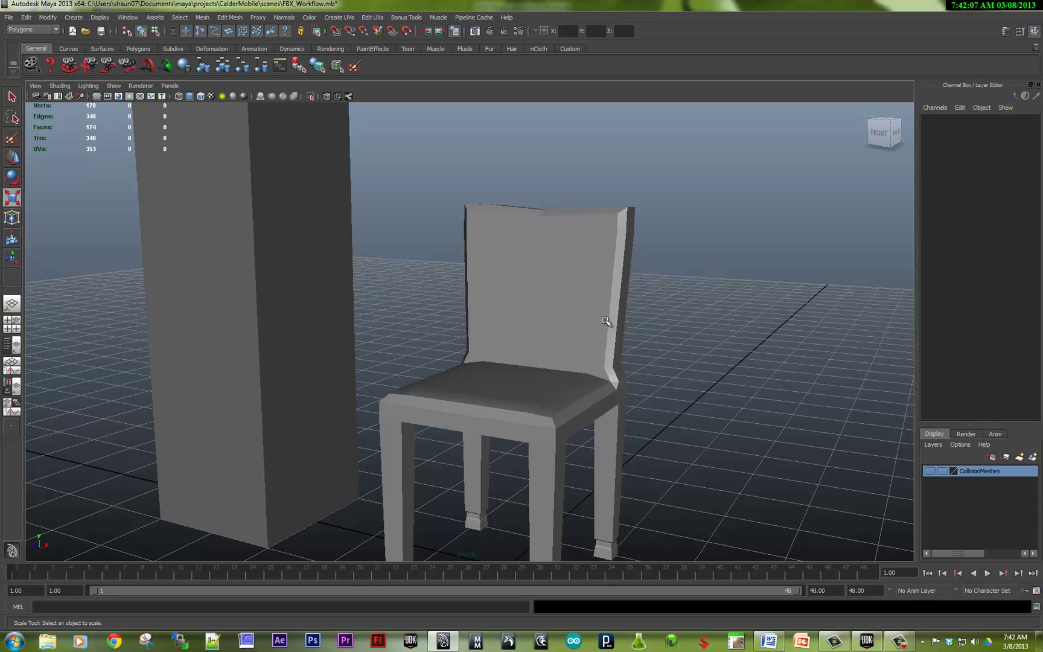
left_click(74, 17)
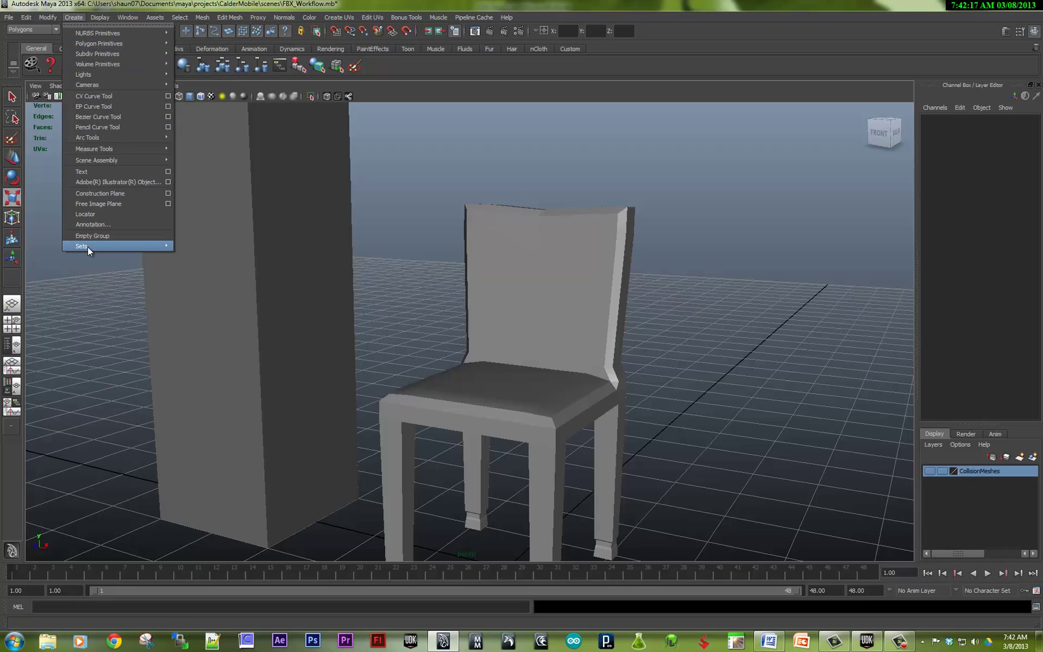
mouse_move(87, 245)
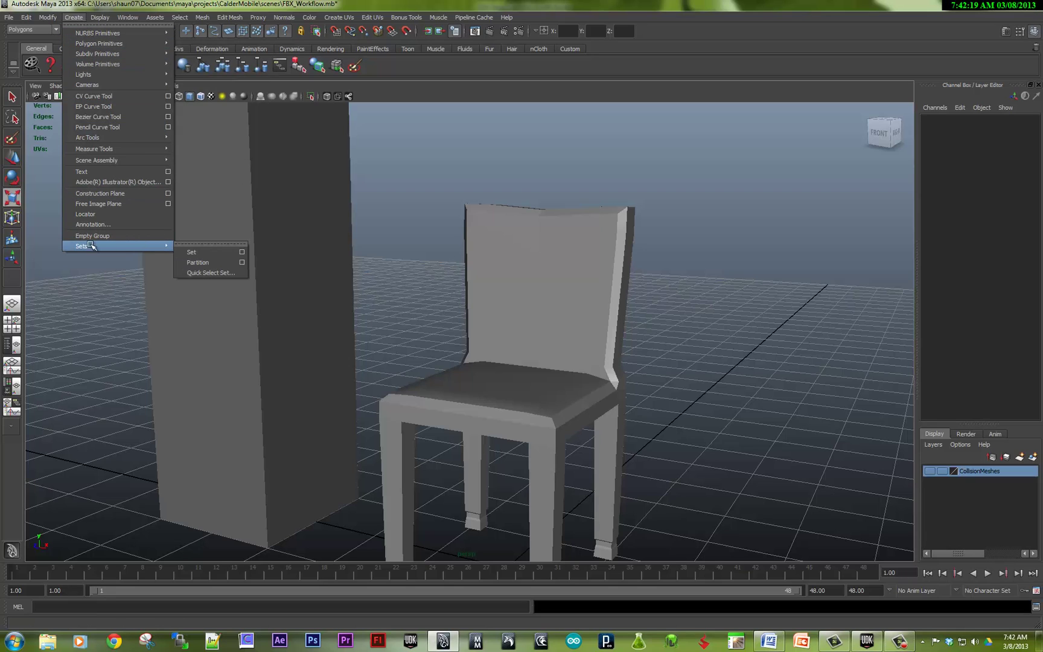
mouse_move(88, 238)
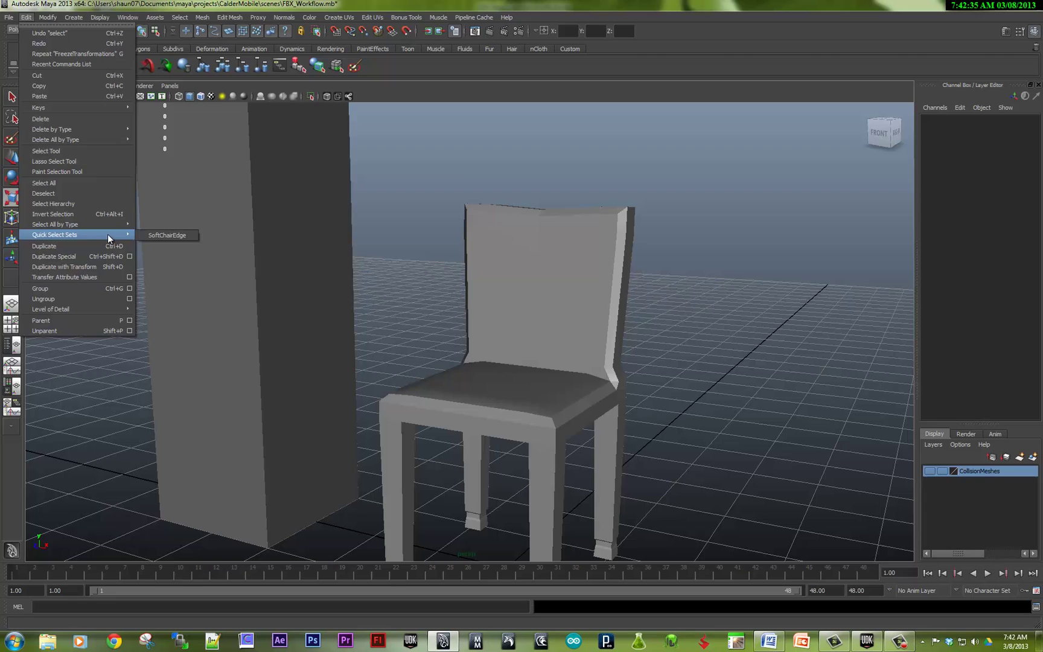
Soften the edges in the SoftChairEdge set, then select the whole chair.
left_click(151, 236)
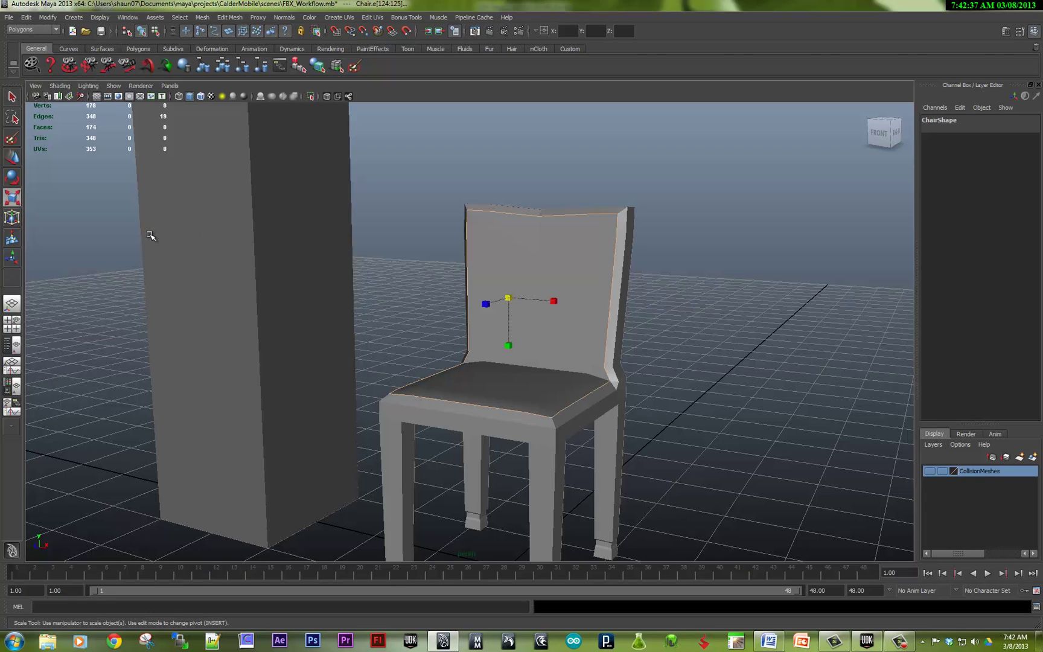
right_click(574, 213, "shift")
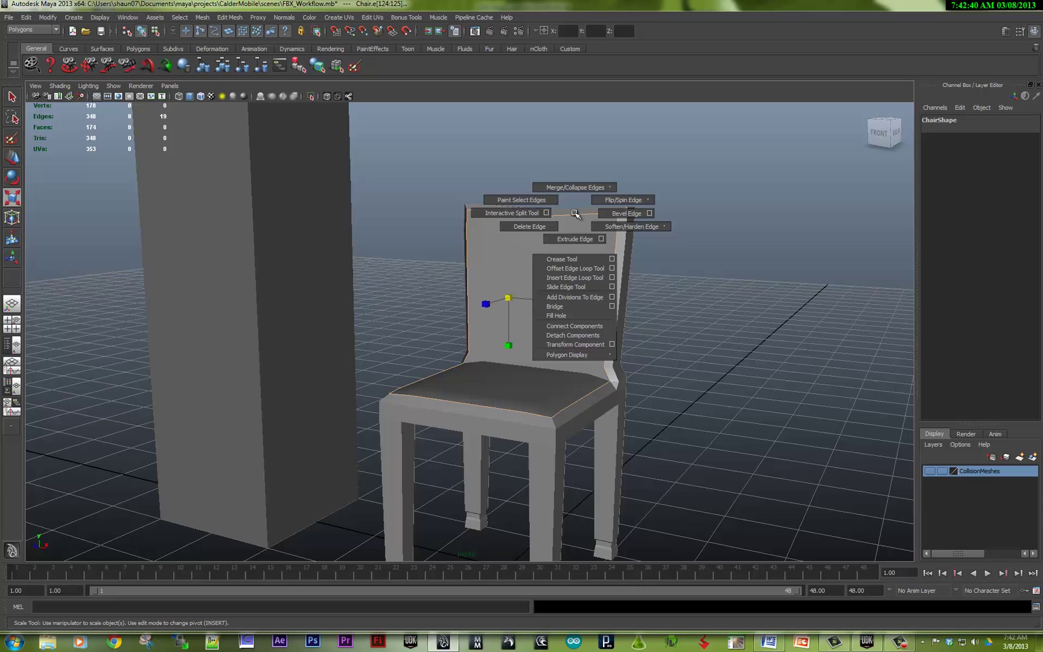
right_click_drag(574, 214, 645, 212, "shift")
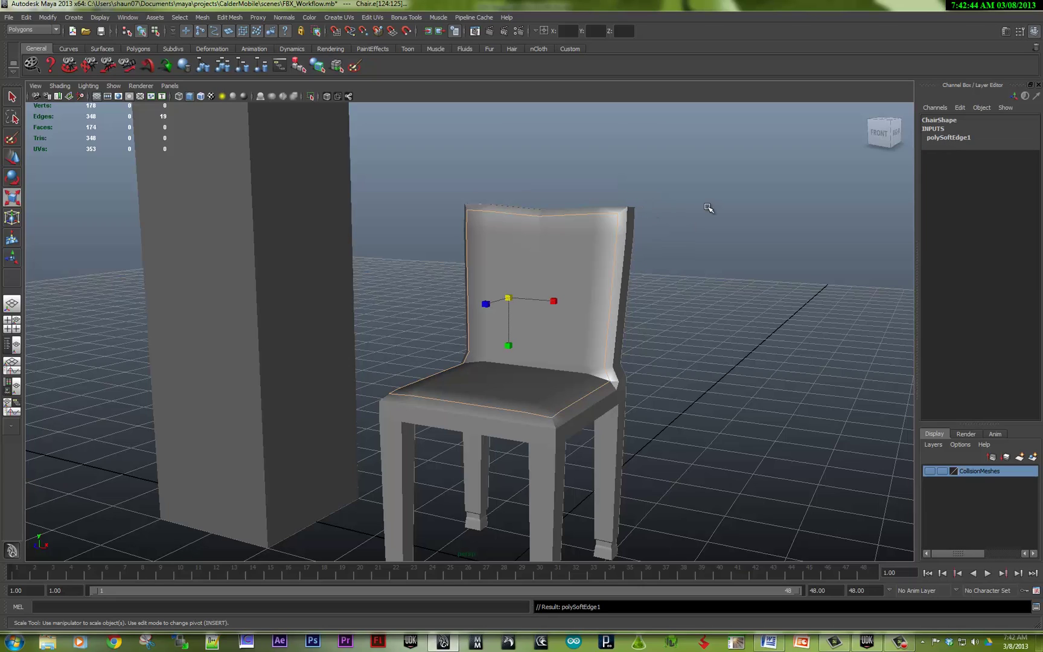
left_click(712, 204)
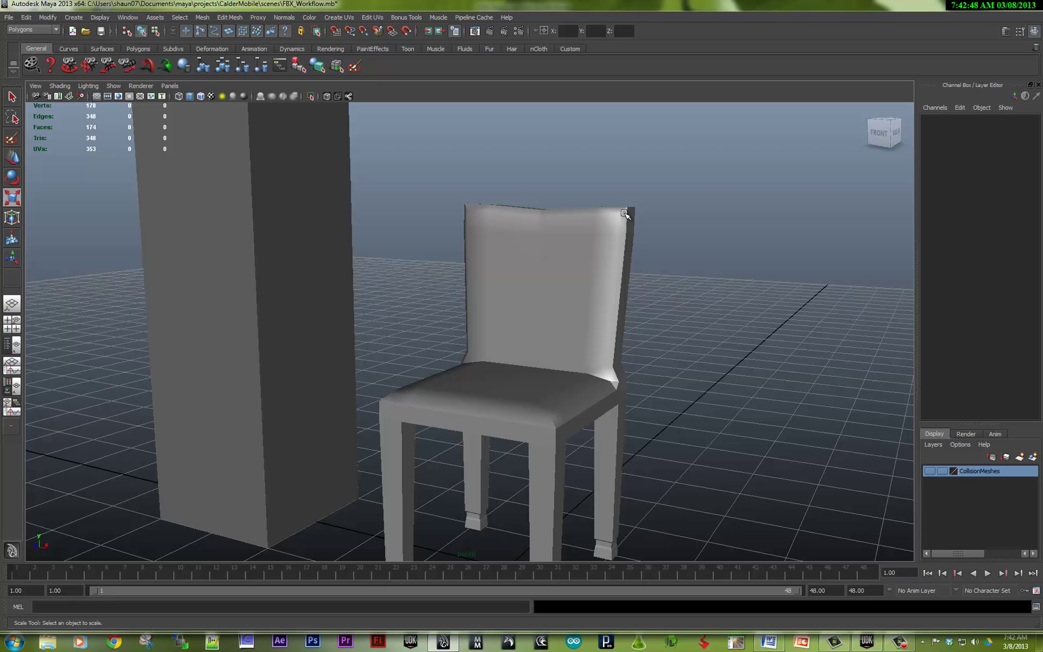
left_click(494, 264)
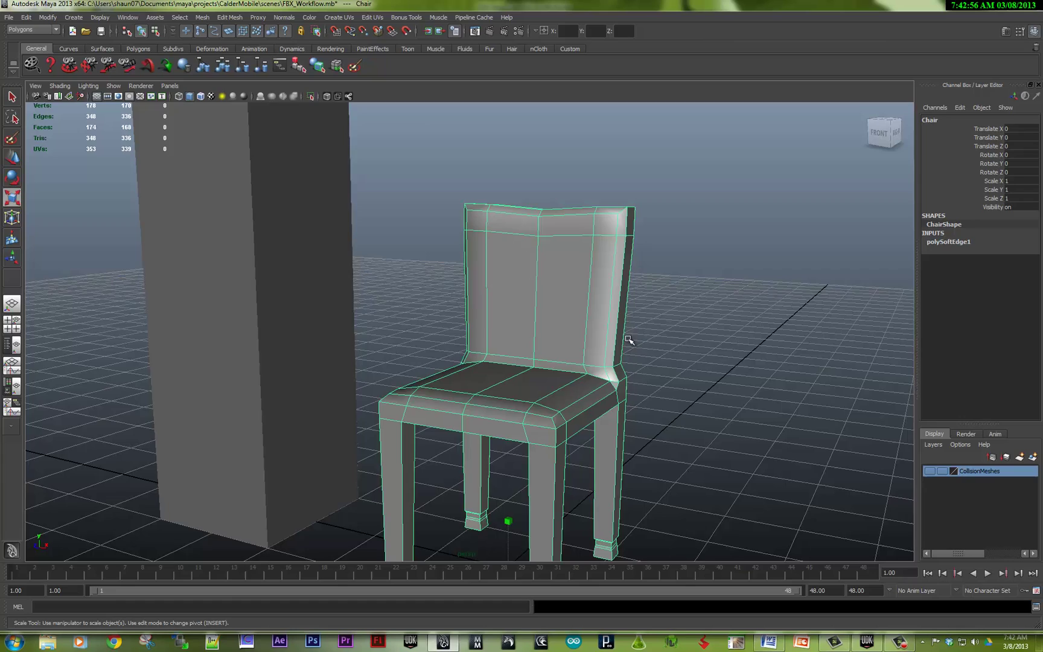
With grid snapping, raise the chair 32 units in Y, then drop it to Y -32 editing its pivot.
right_click_drag(631, 342, 453, 358, "alt")
left_click_drag(453, 357, 518, 379, "alt")
key("w")
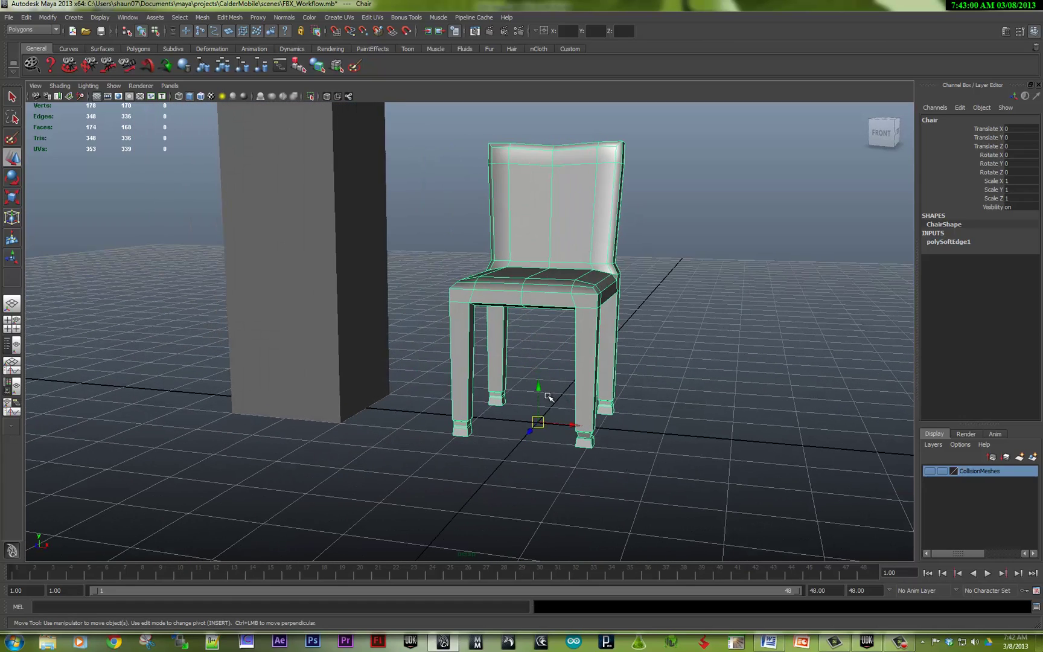
key("x")
left_click_drag(537, 388, 545, 412)
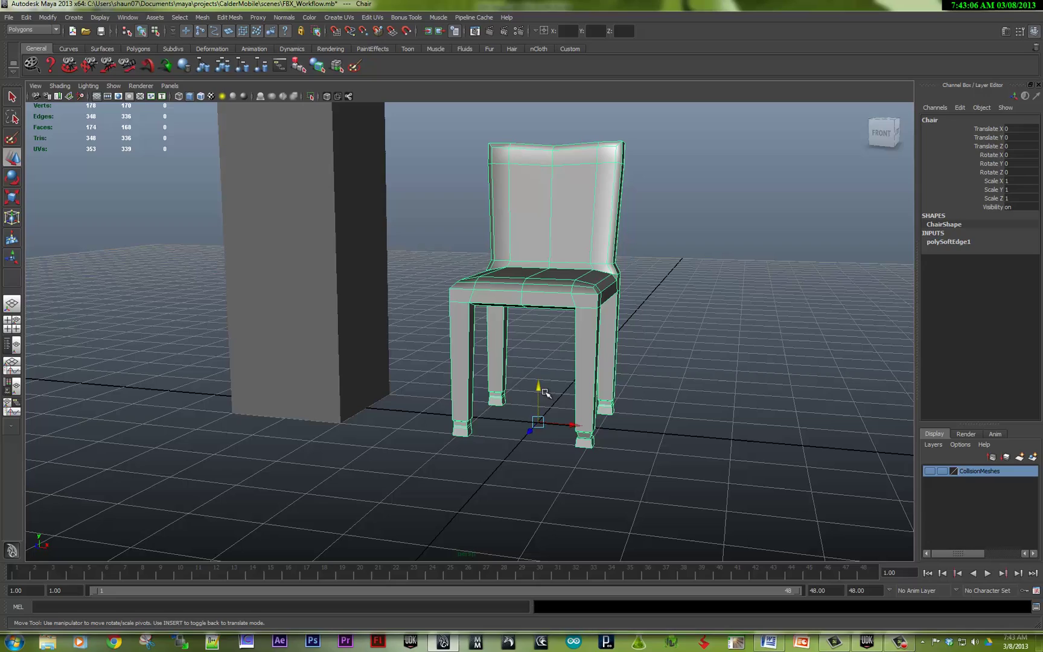
key("Insert")
key("Insert")
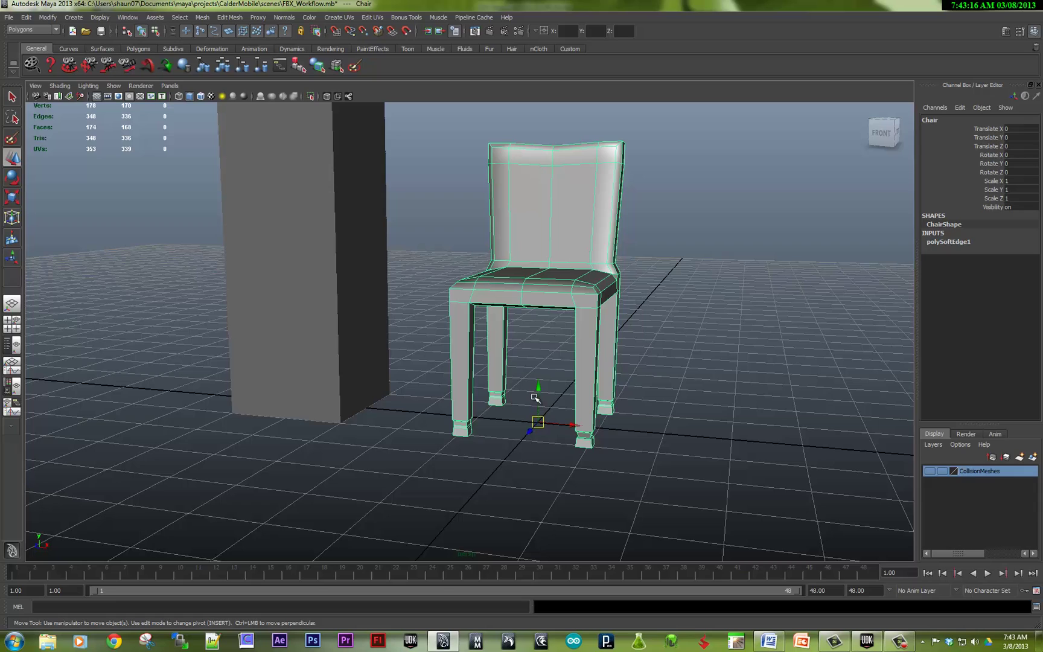
mouse_move(537, 420)
left_mouse_down()
mouse_move(541, 539)
mouse_move(533, 380)
mouse_move(540, 412)
left_mouse_up()
Slide the chair along Z to 16.713 and open its material's Attribute Editor.
left_click(521, 412)
left_click_drag(520, 412, 225, 229, "alt")
left_click(225, 229)
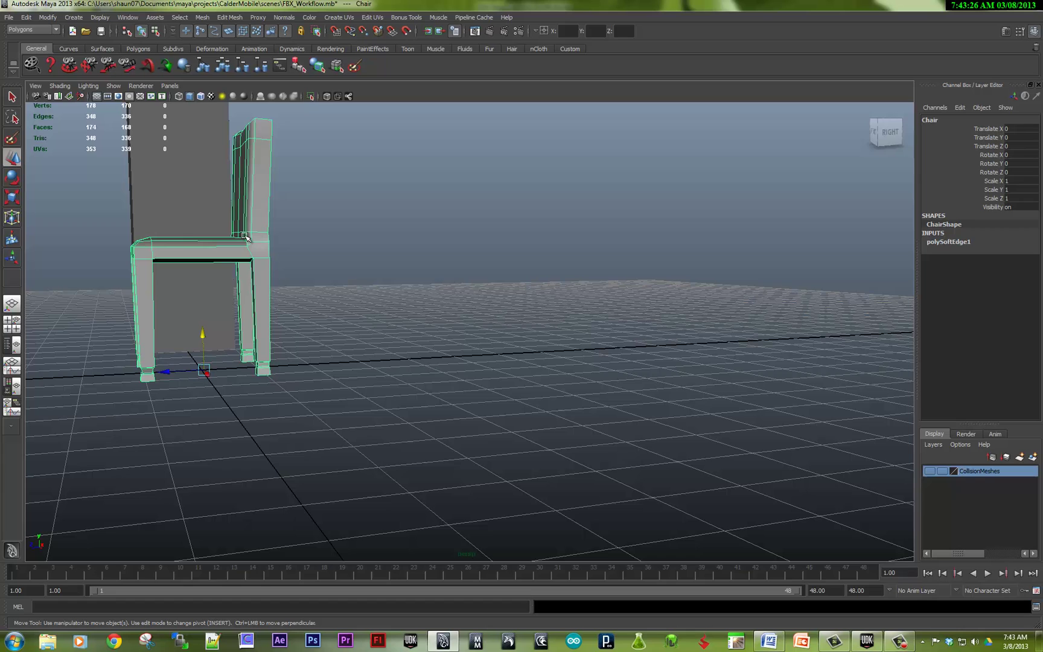
left_click_drag(171, 370, 144, 369)
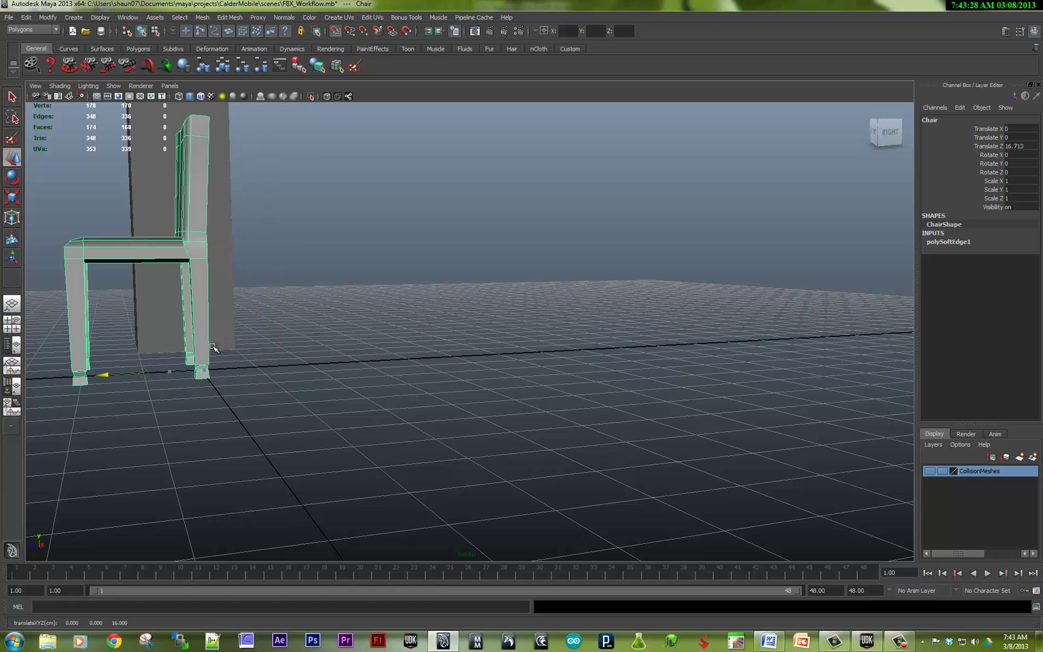
left_click_drag(218, 356, 575, 424, "alt")
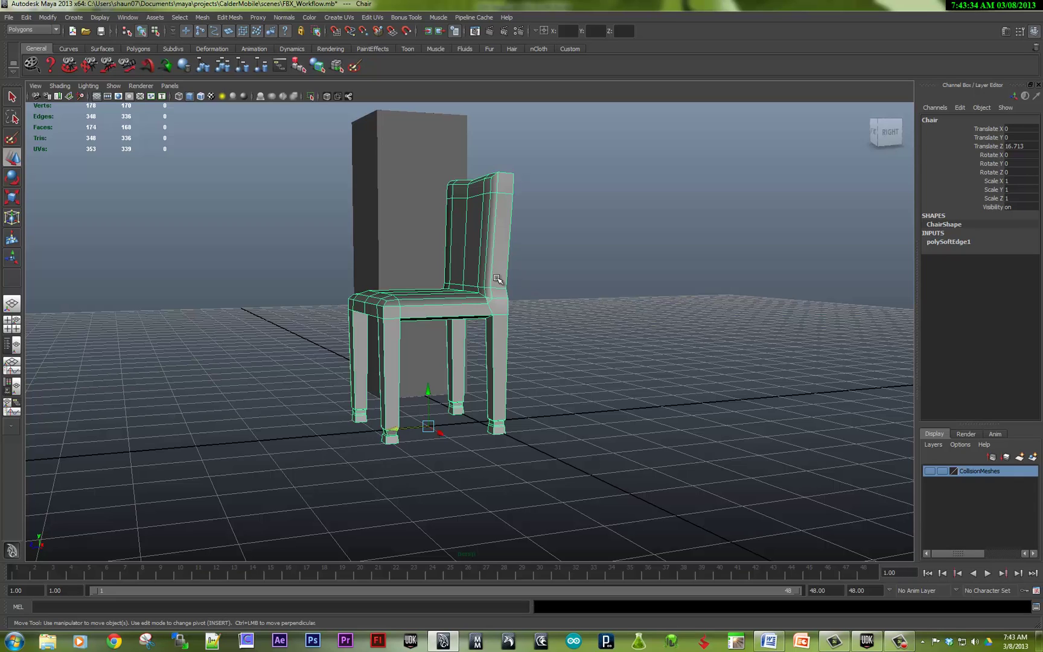
right_click_drag(497, 279, 508, 433)
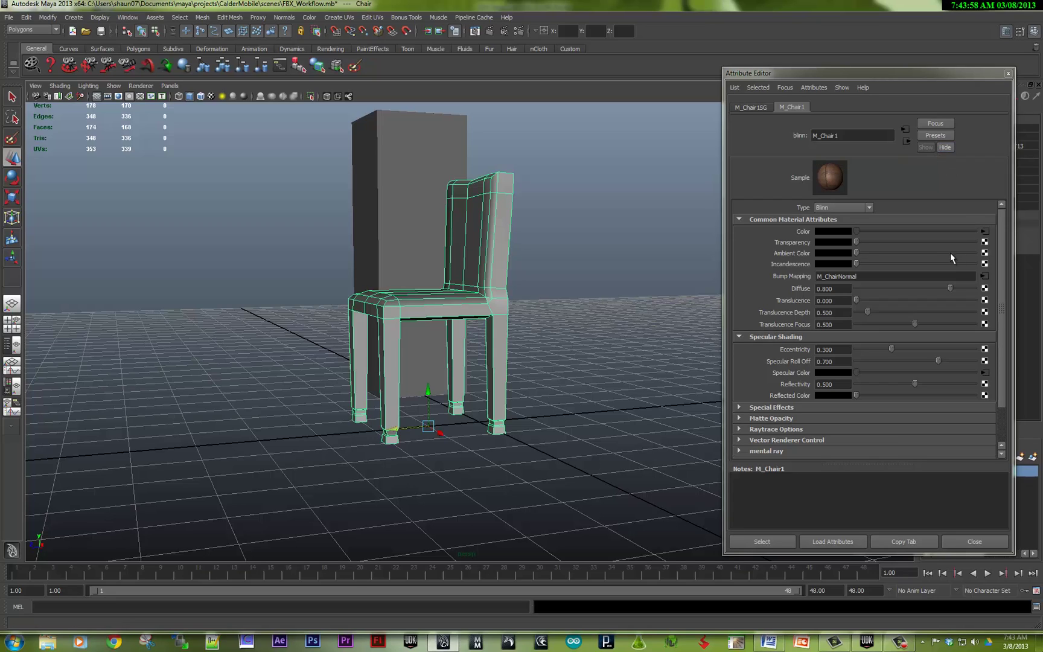
Select the material name M_Chair1 in the Attribute Editor, then close the editor.
left_click(753, 137)
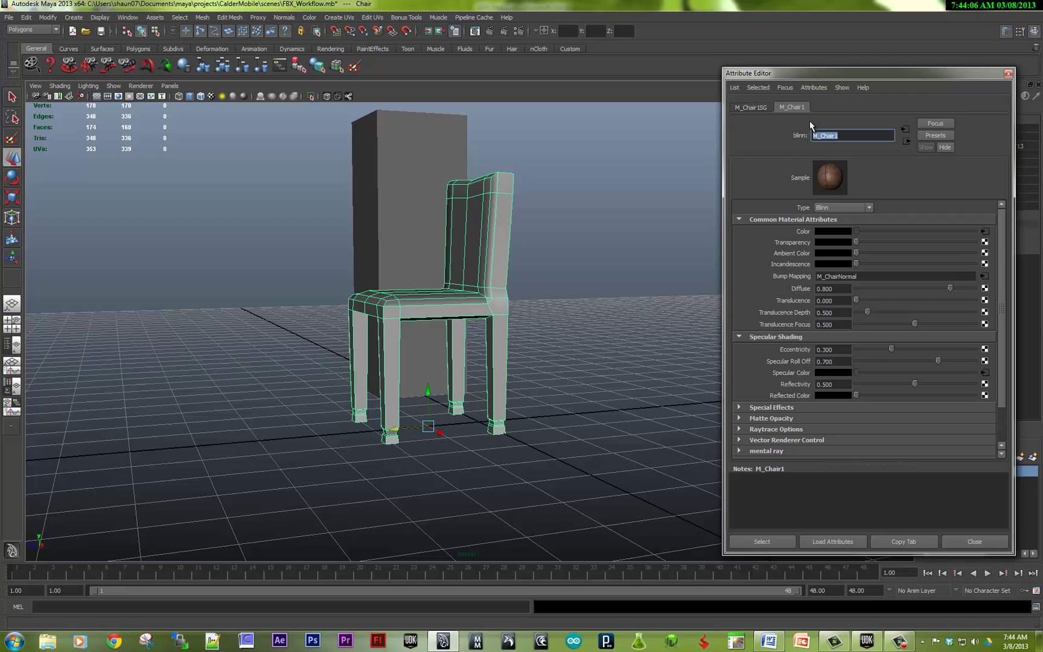
left_click(846, 134)
left_click_drag(846, 135, 775, 135)
left_click(1008, 74)
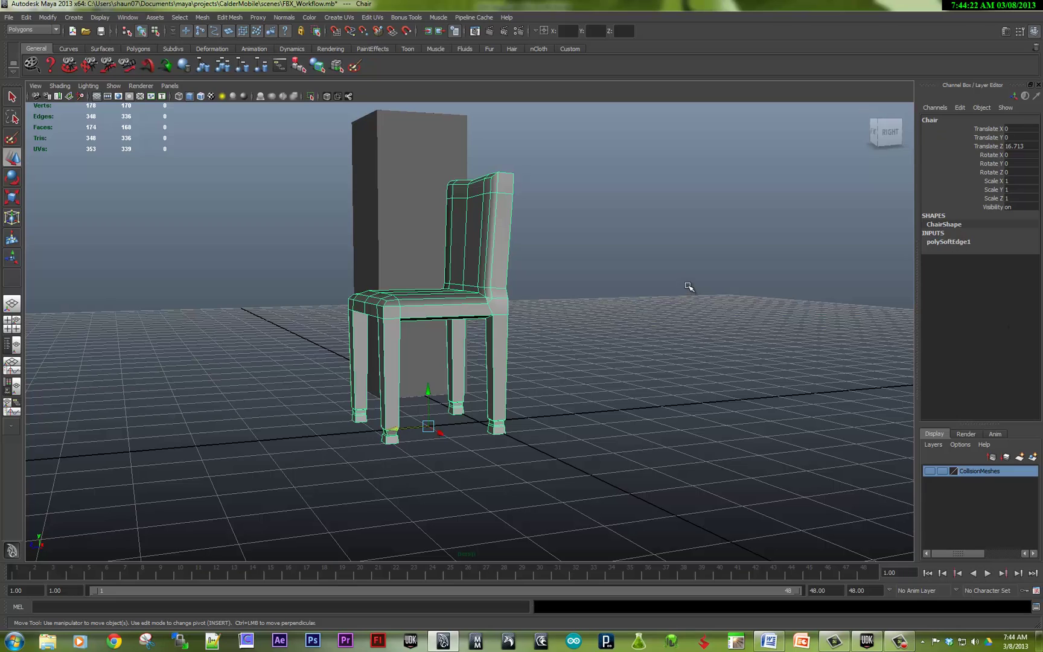
Delete the chair's history and confirm fbxmaya.mll is loaded in the Plug-in Manager.
key("alt+shift+d")
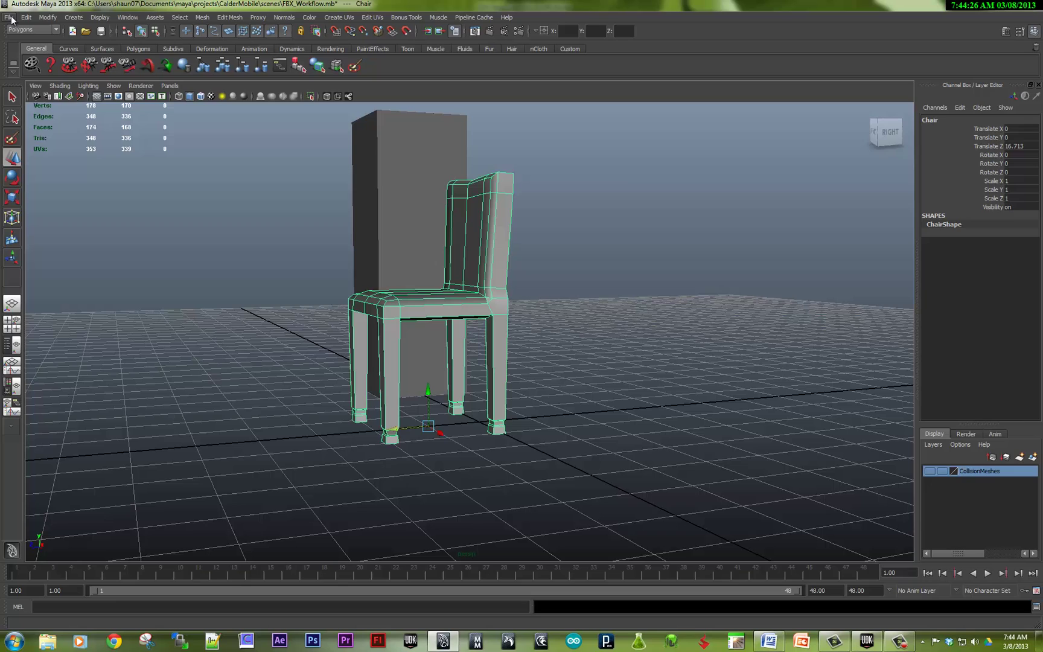
left_click(138, 20)
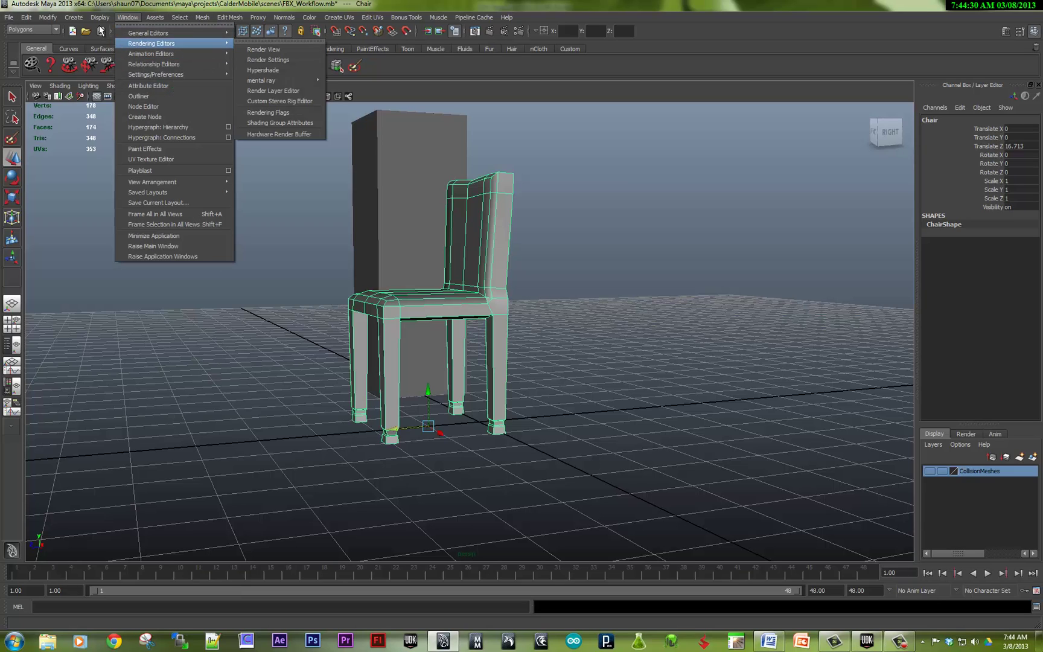
left_click(125, 17)
mouse_move(139, 75)
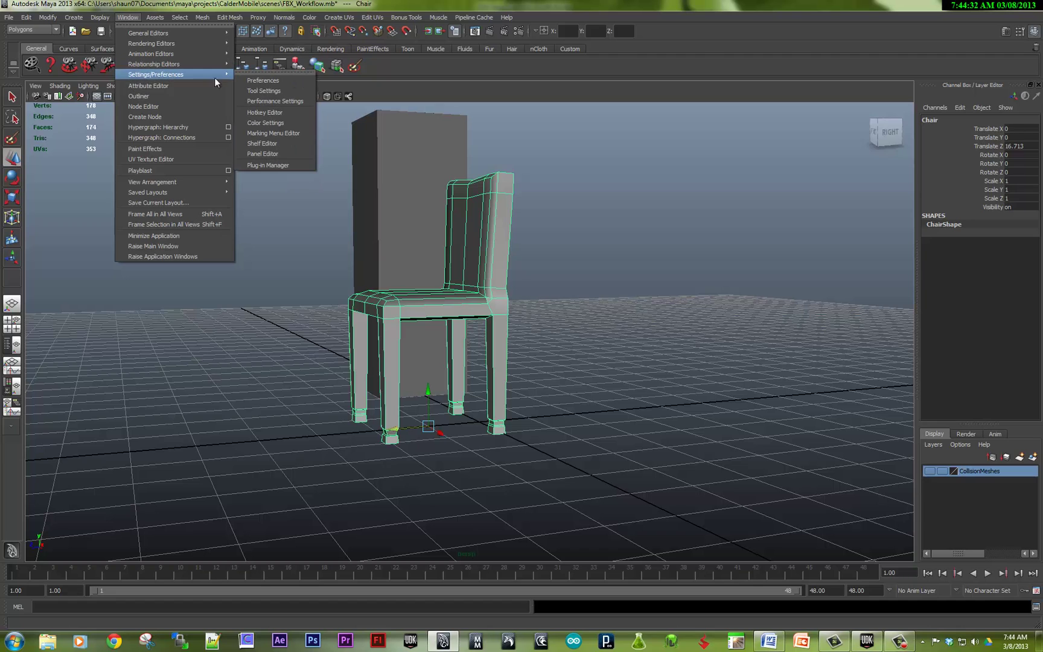
left_click(284, 165)
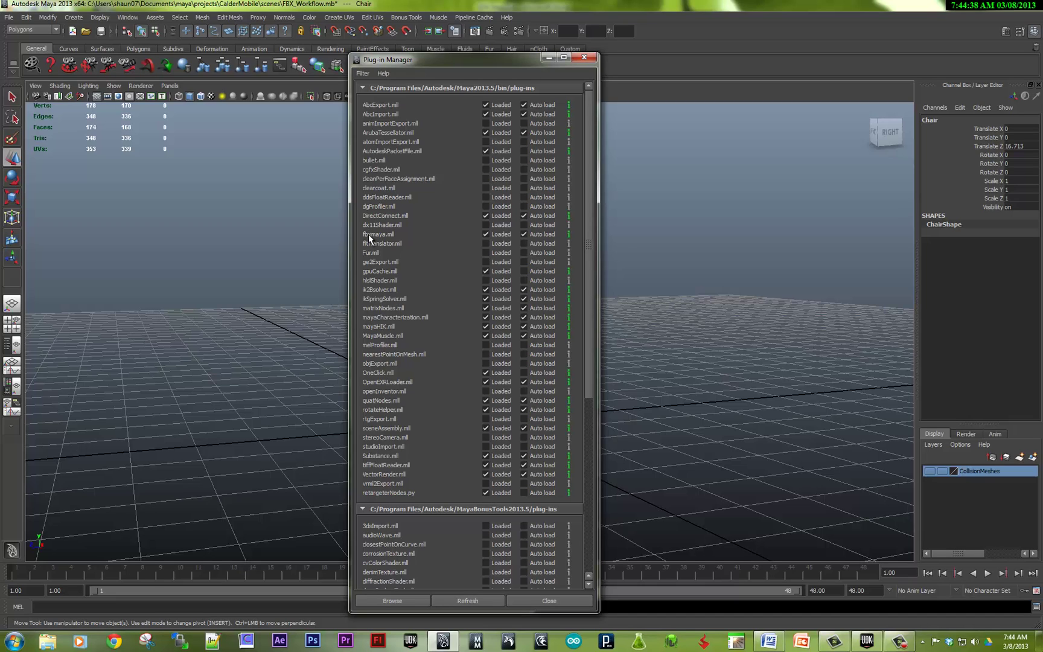
left_click(584, 56)
left_click(8, 18)
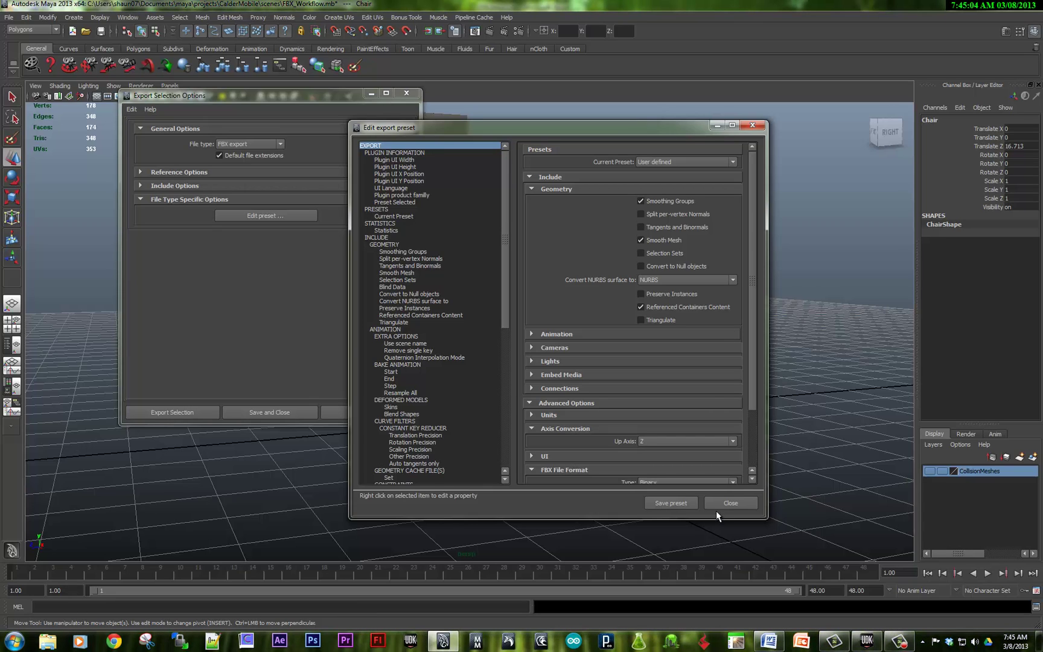
Save the FBX export preset, export the selected chair as FBX, and switch to UDK.
left_click(672, 503)
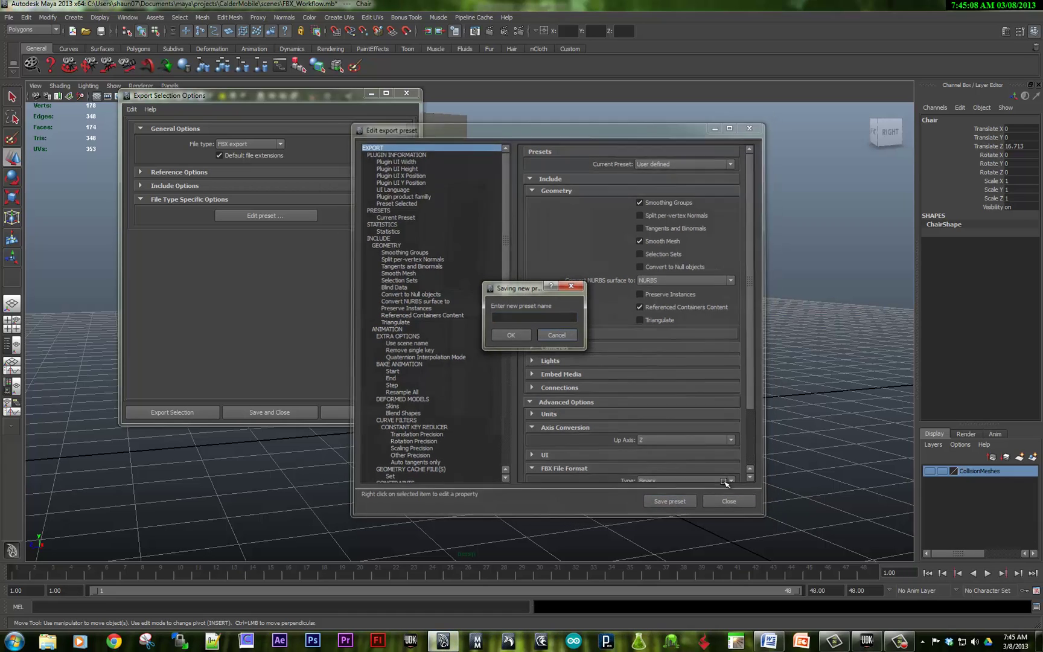
left_click(546, 335)
left_click(182, 414)
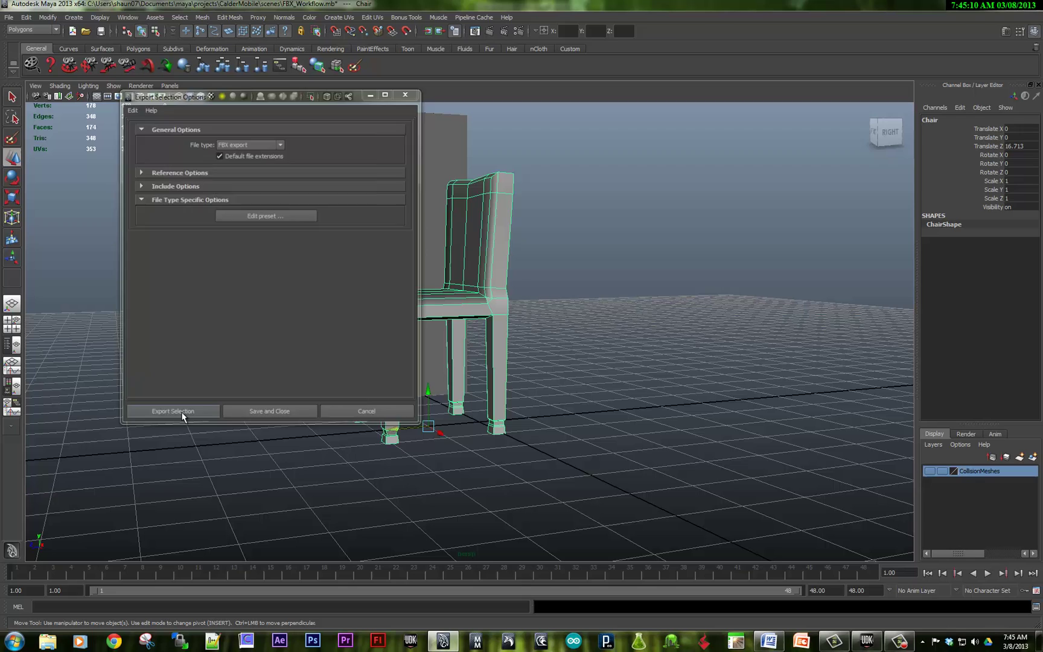
left_click(869, 645)
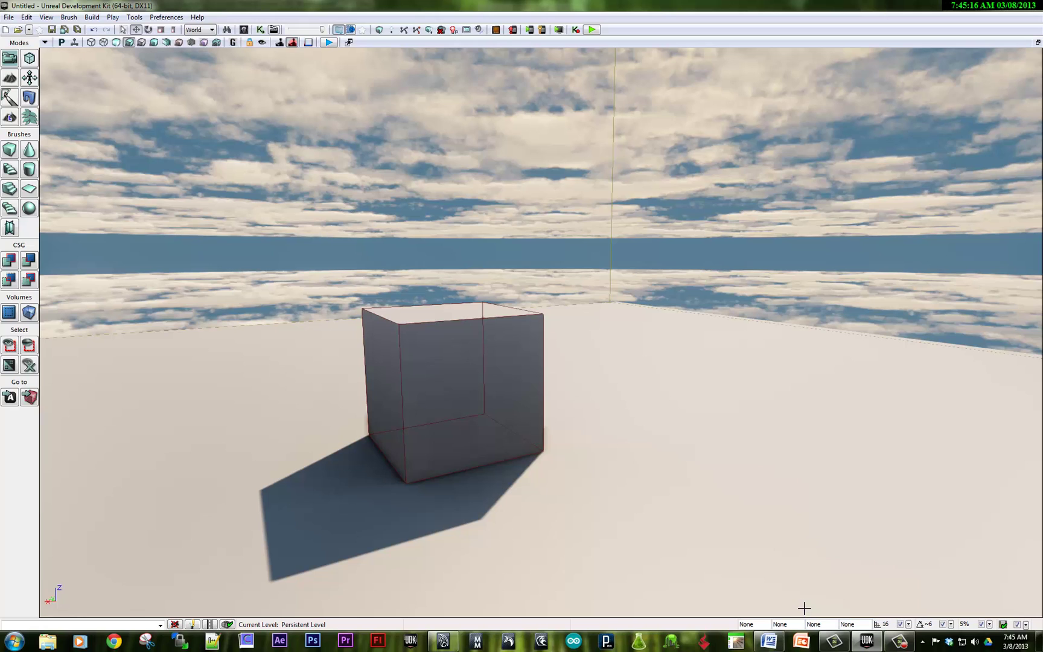
From the Content Browser, import Chair04.fbx as a Static Mesh into package MyPackage.
key("ctrl+shift+f")
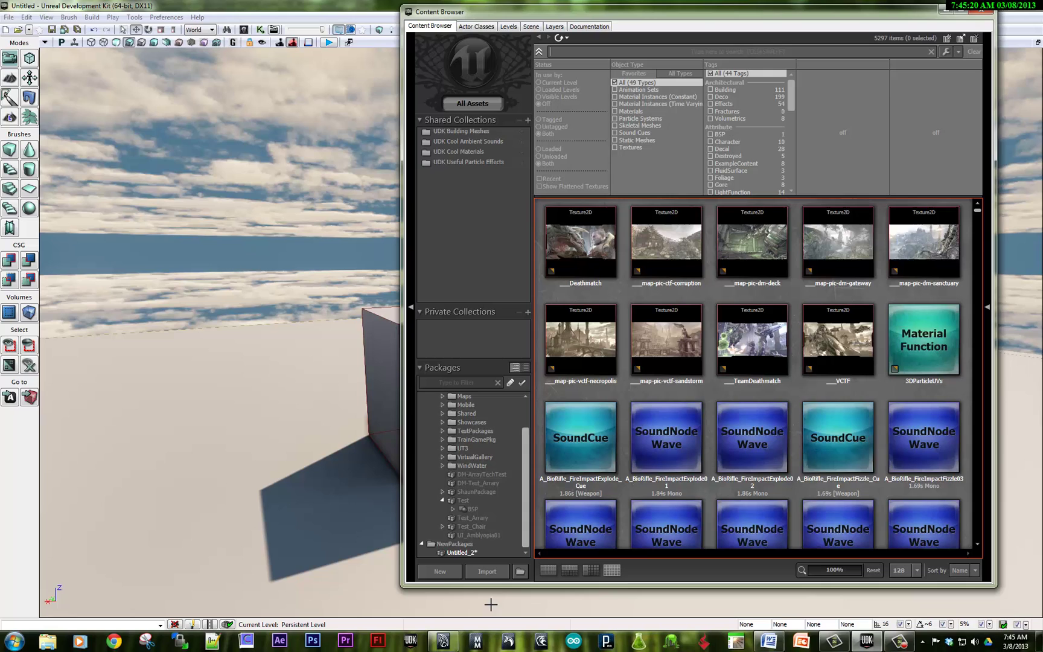
left_click(495, 572)
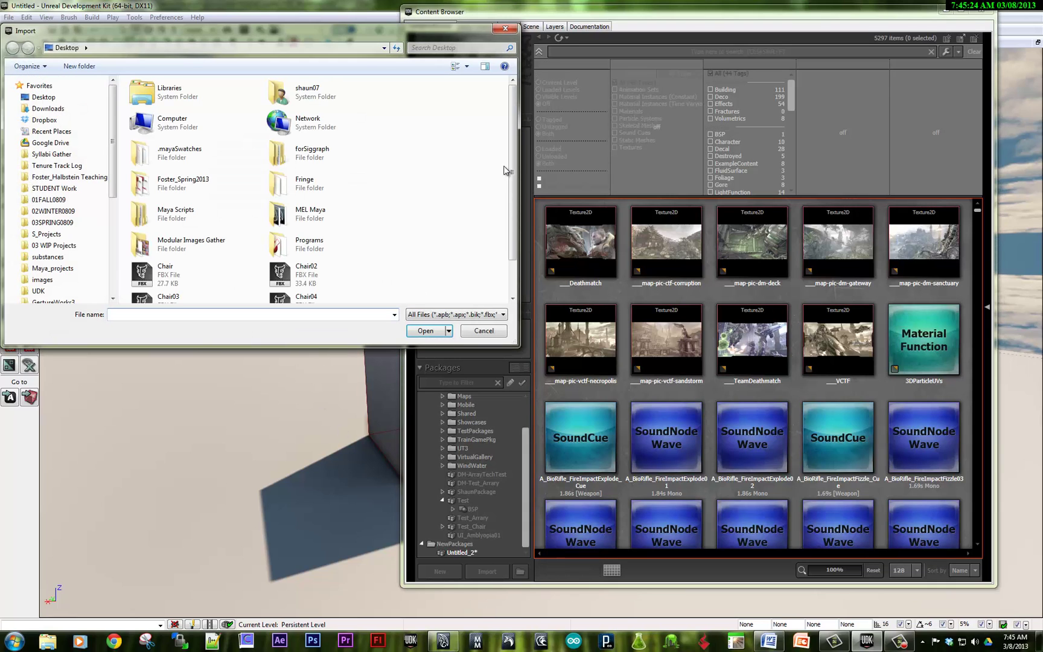
left_click_drag(512, 172, 511, 267)
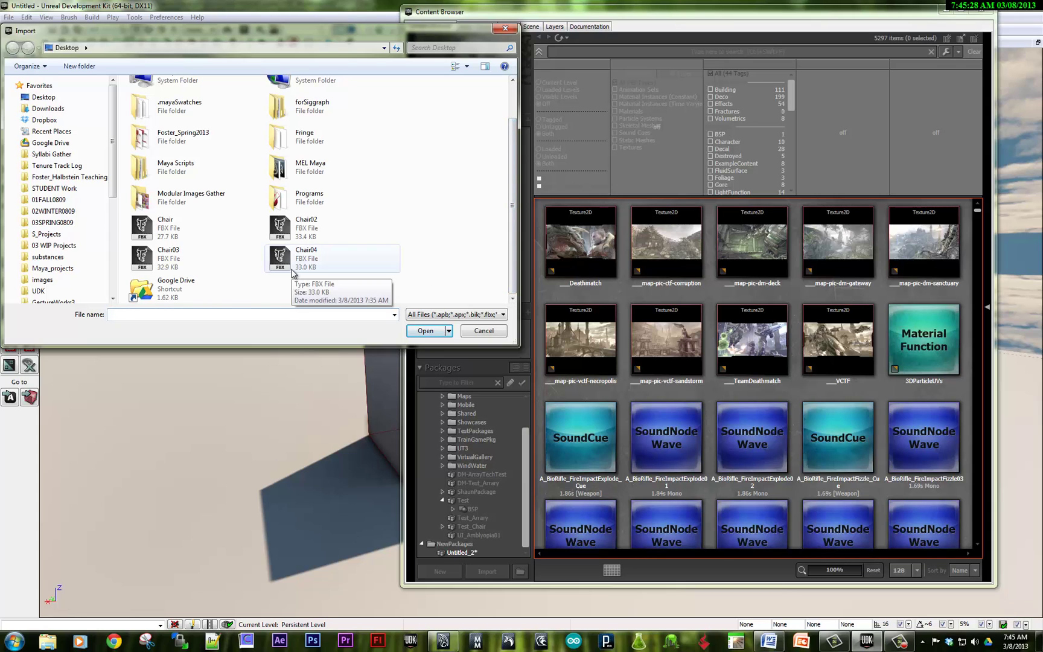
double_click(293, 271)
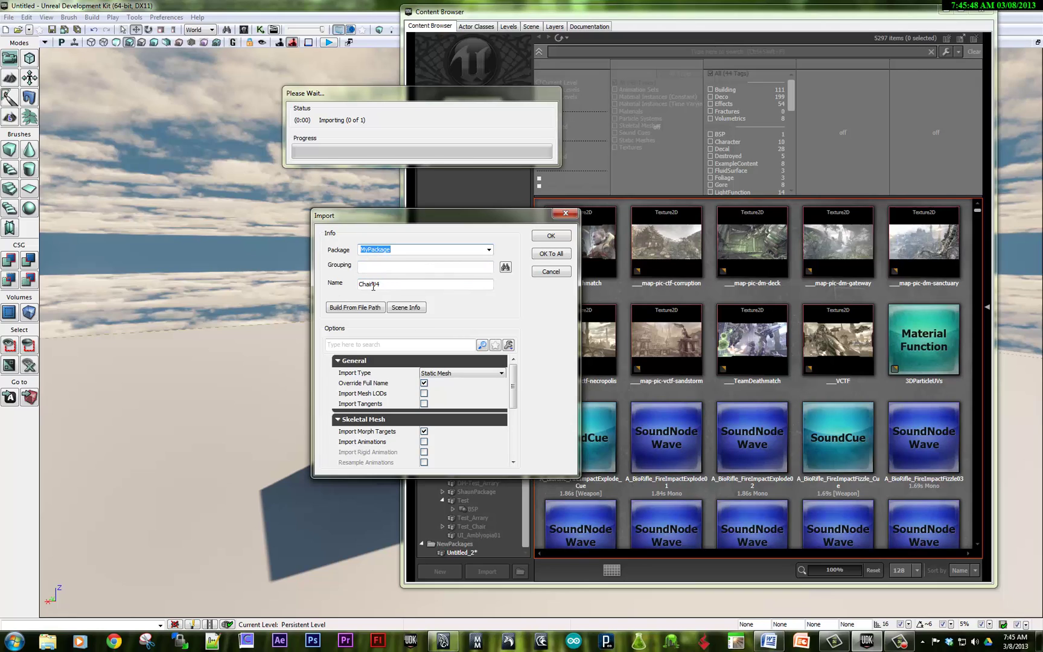
Import Chair04 with materials and textures via OK To All, dismissing the FBX version warning.
left_click_drag(512, 386, 515, 439)
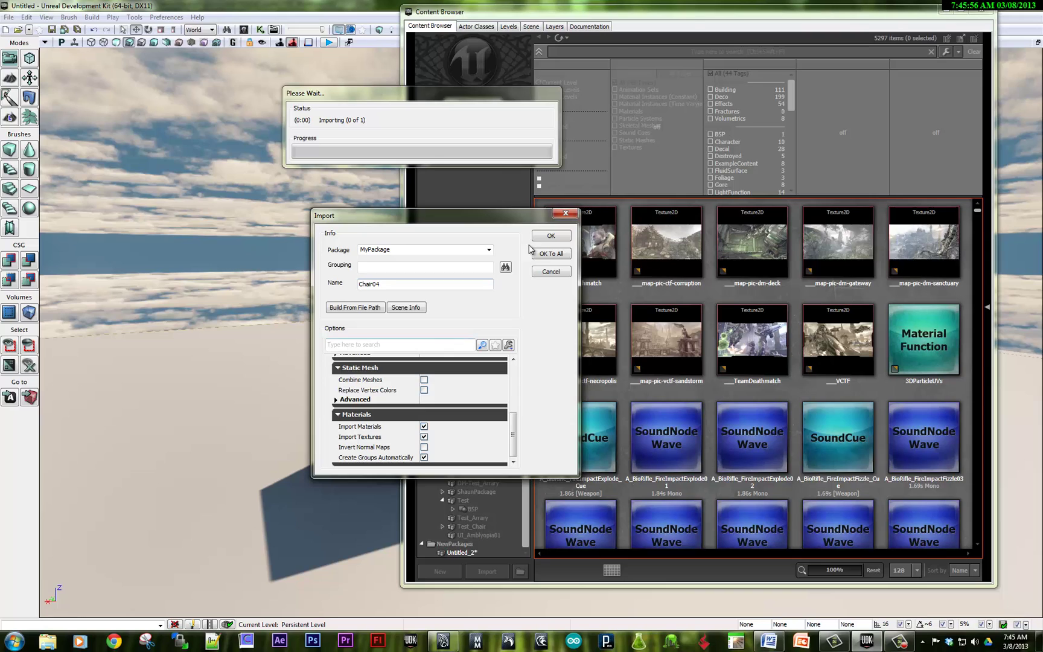
left_click(549, 258)
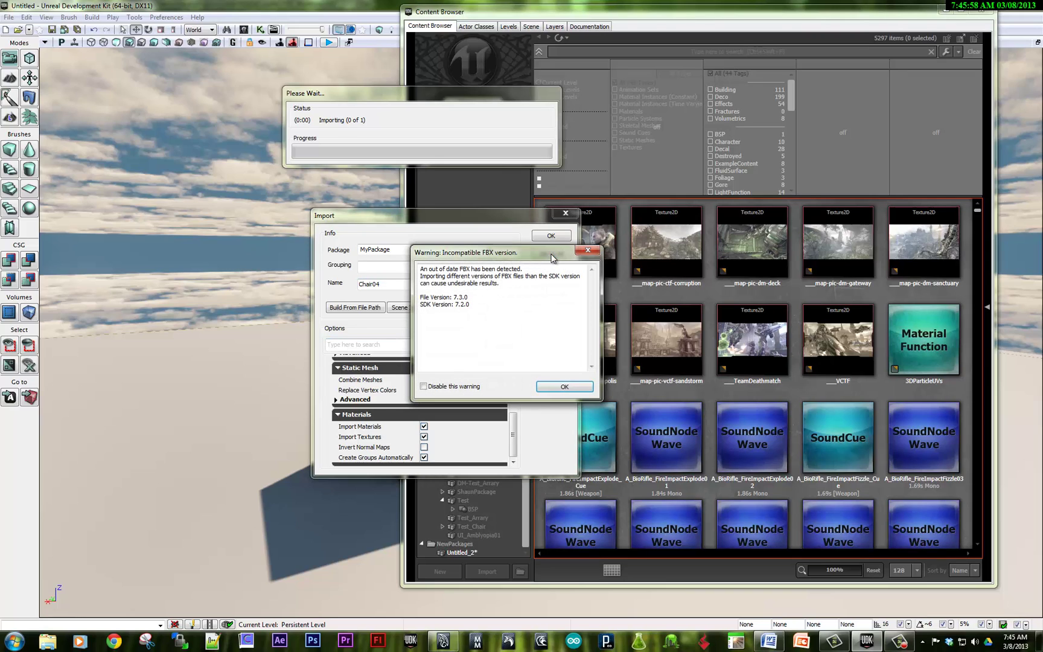
left_click(564, 388)
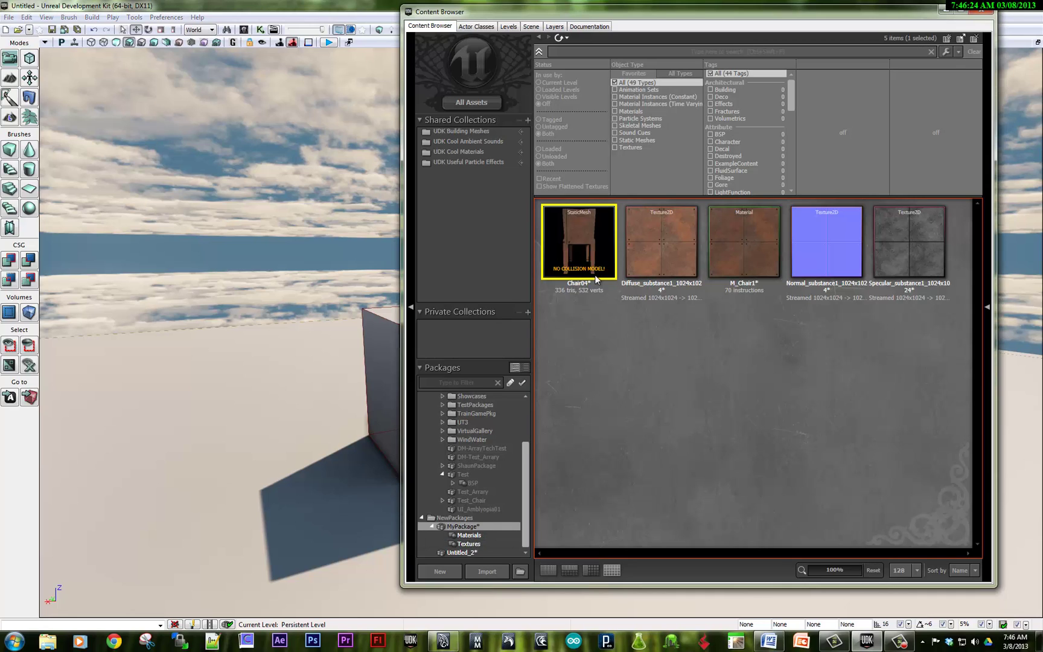
Drag the Chair04 static mesh from the Content Browser into the viewport beside the grey box.
mouse_move(612, 269)
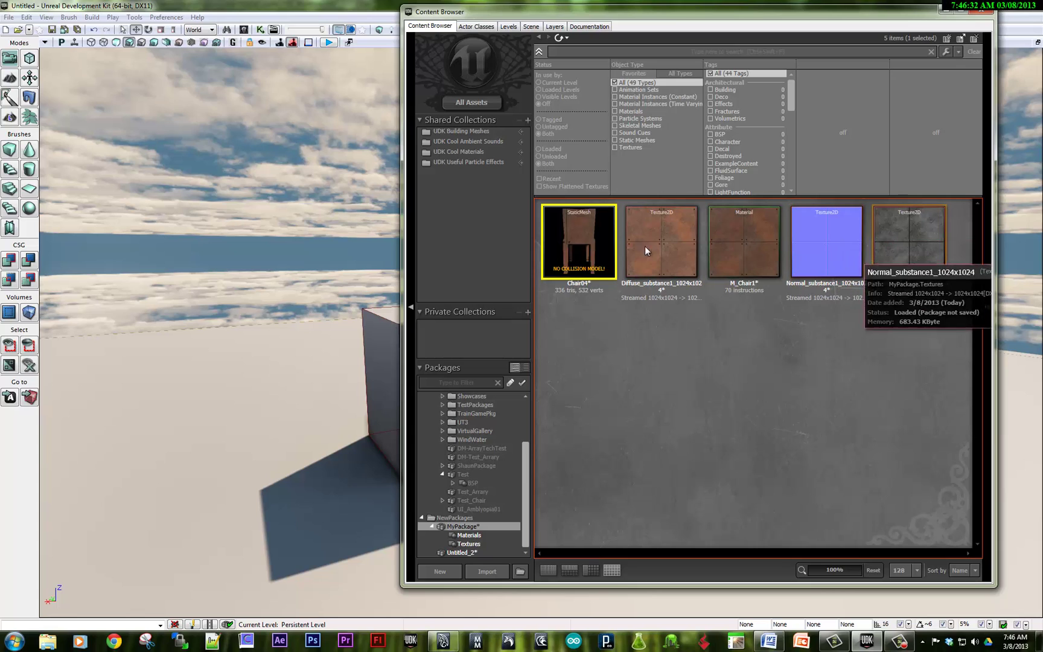
mouse_move(651, 232)
mouse_move(734, 210)
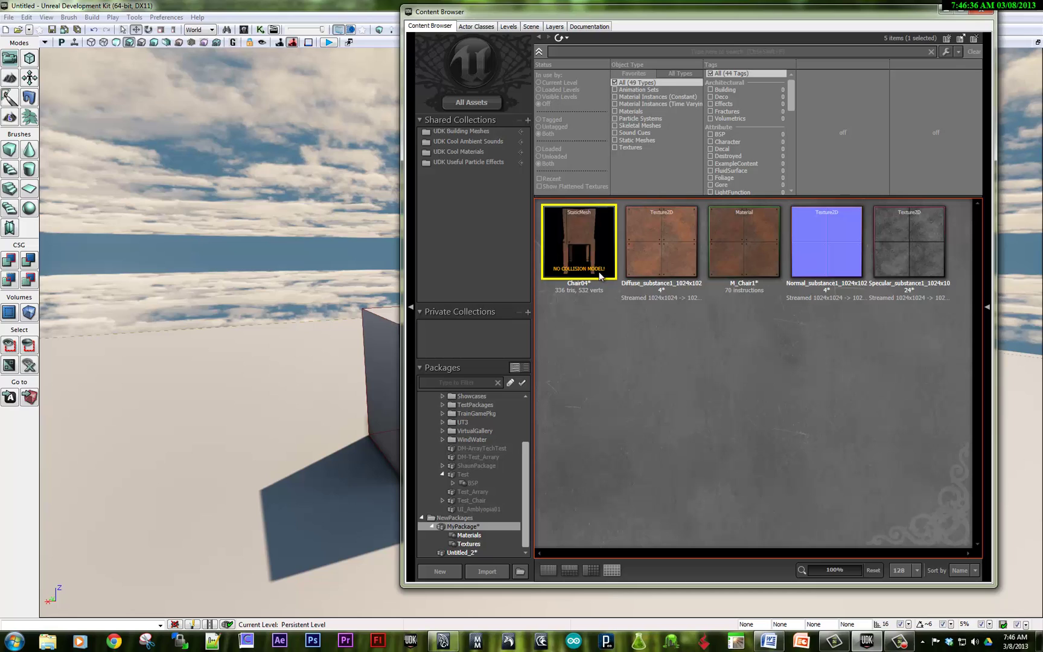
mouse_move(588, 247)
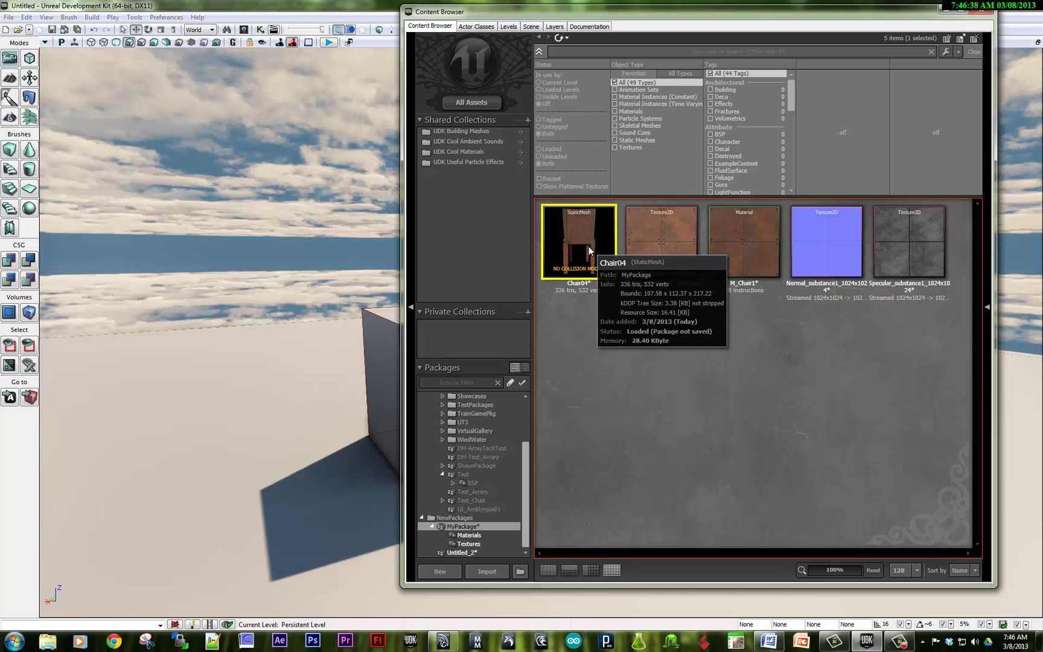
left_click_drag(589, 246, 262, 392)
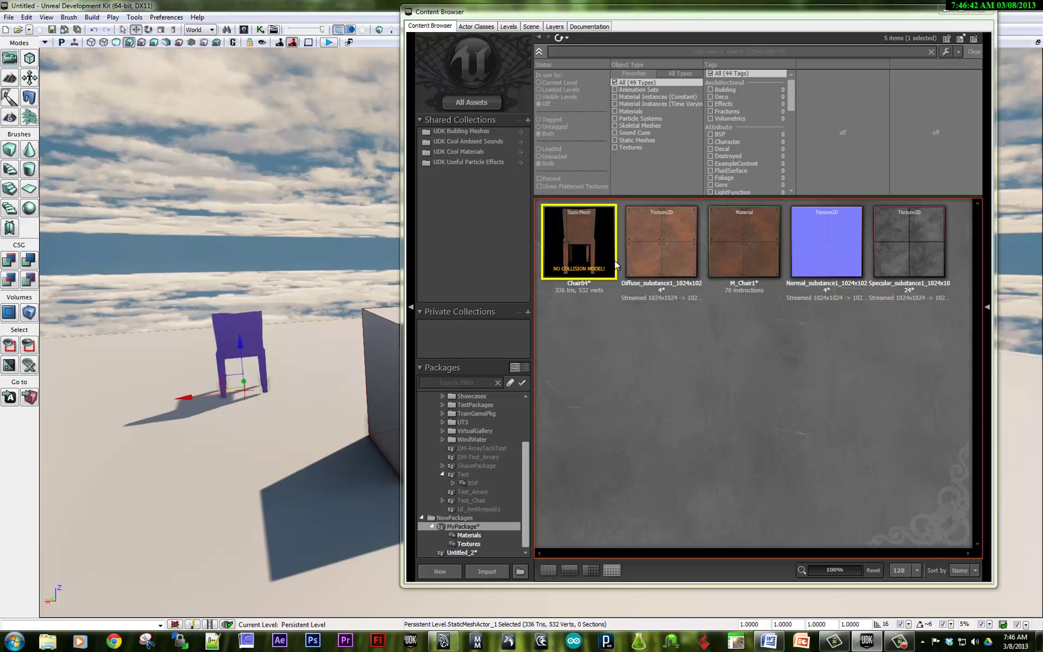
mouse_move(581, 260)
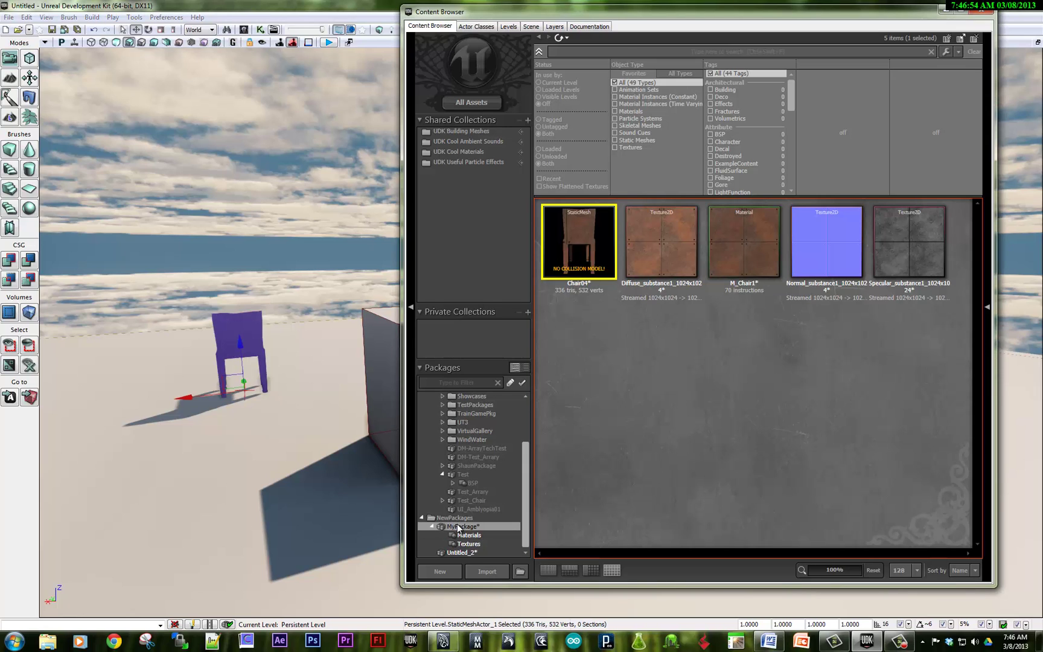
Save the package as MyPackage in the UDKGame\Content folder.
key("ctrl+s")
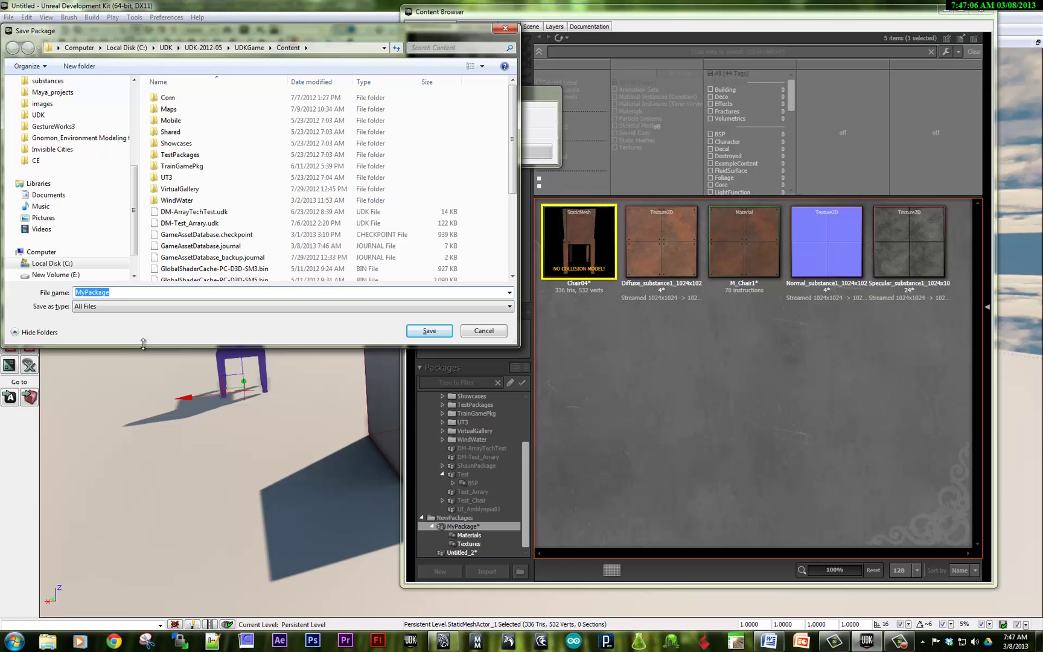
left_click_drag(121, 346, 146, 498)
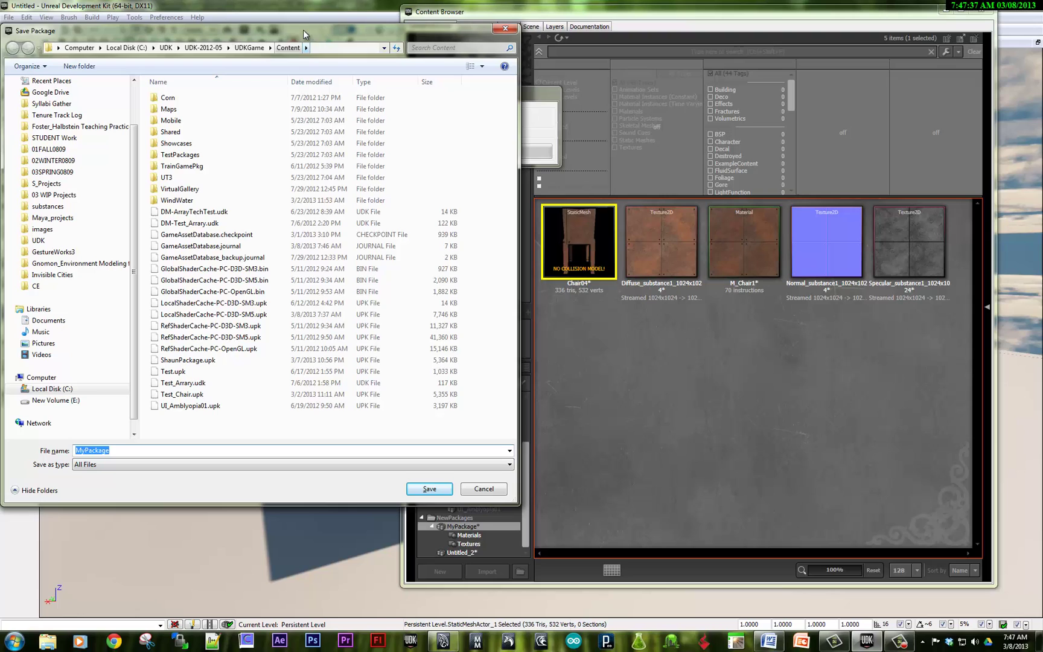
left_click(290, 449)
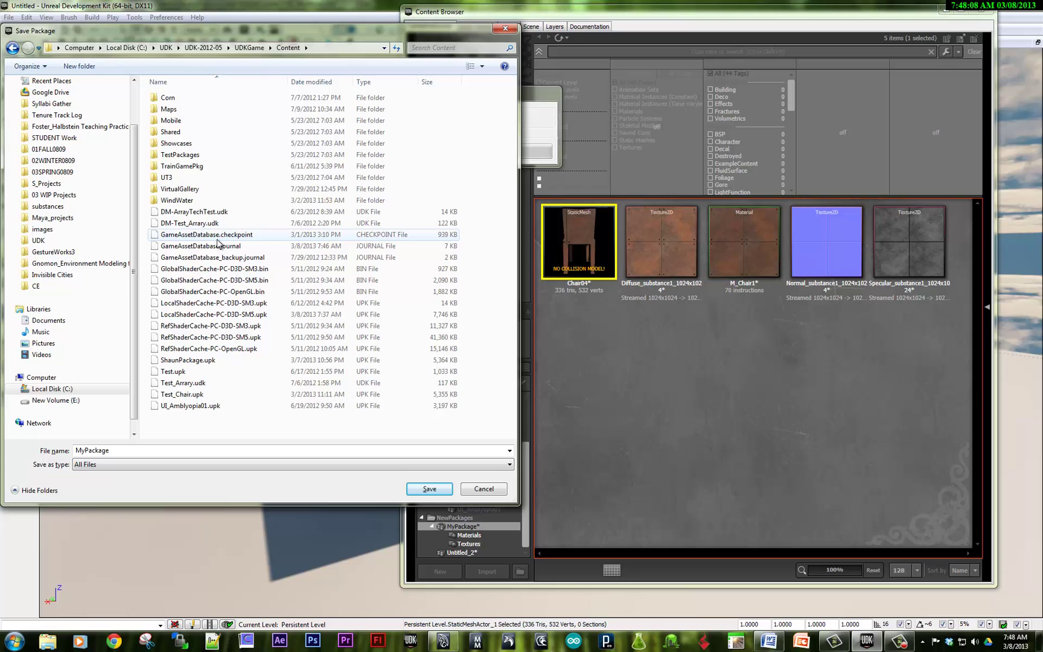
left_click(425, 488)
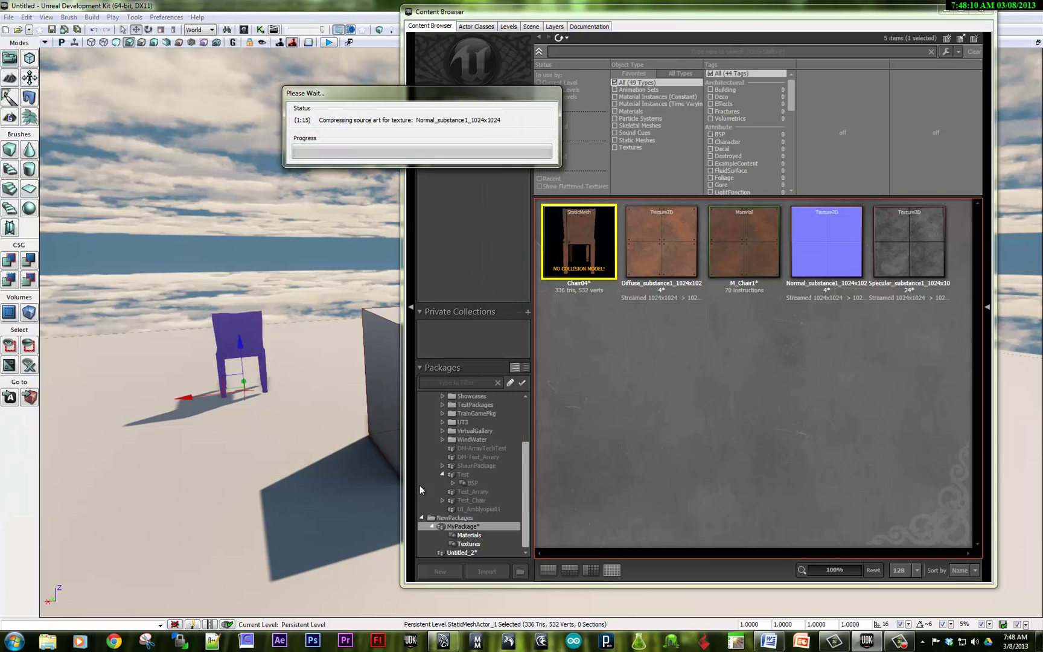